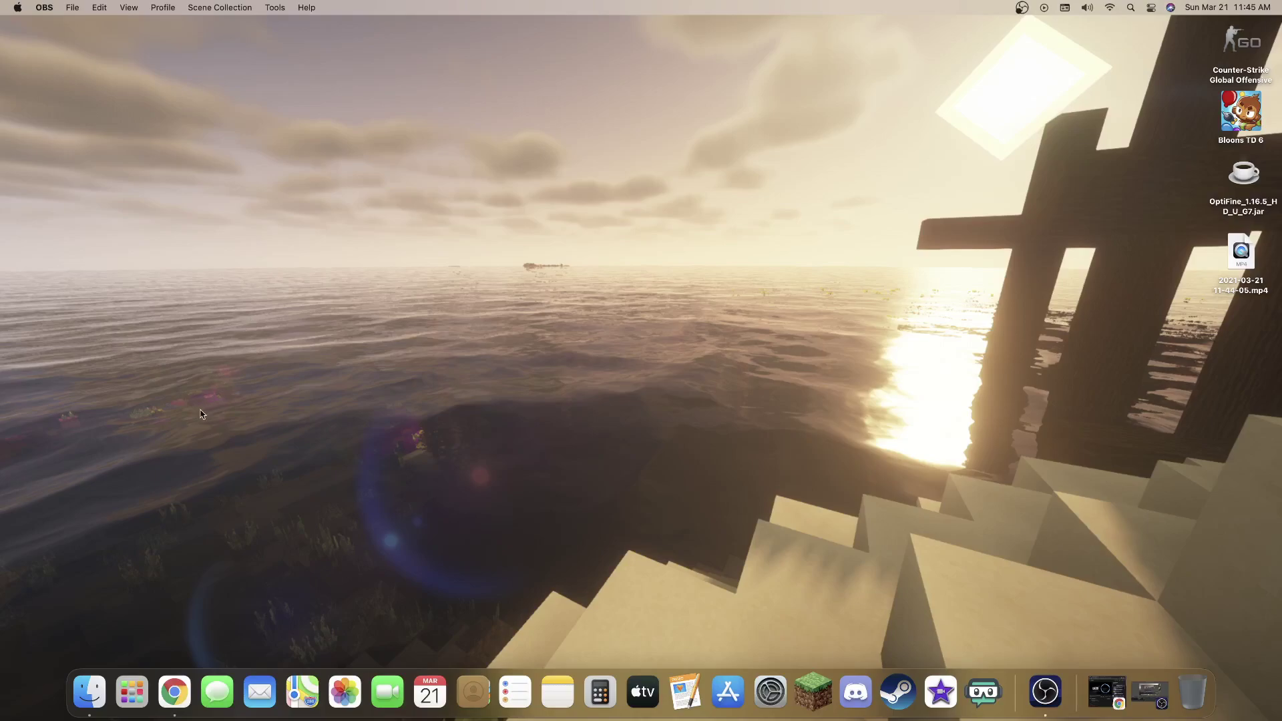
Step: Open the Faithful 128x Java Edition download link from the Faithful 128x128 page on texture-packs.com
click(184, 694)
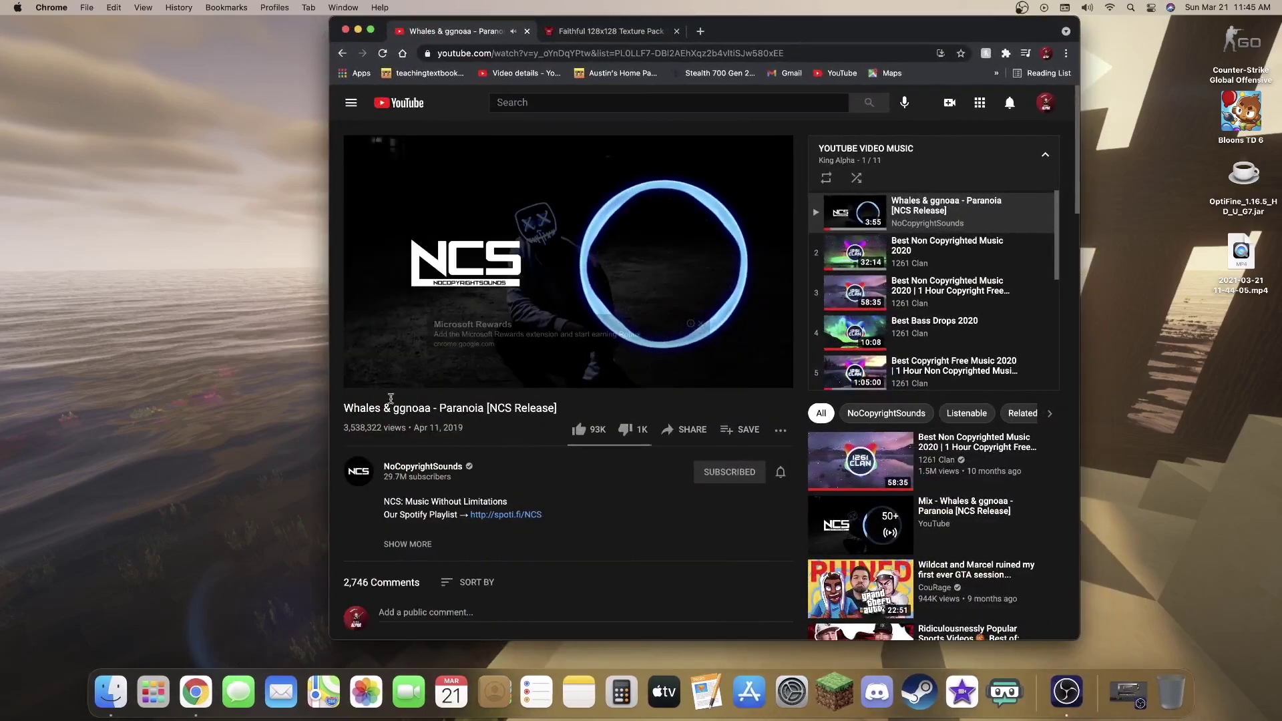
click(624, 31)
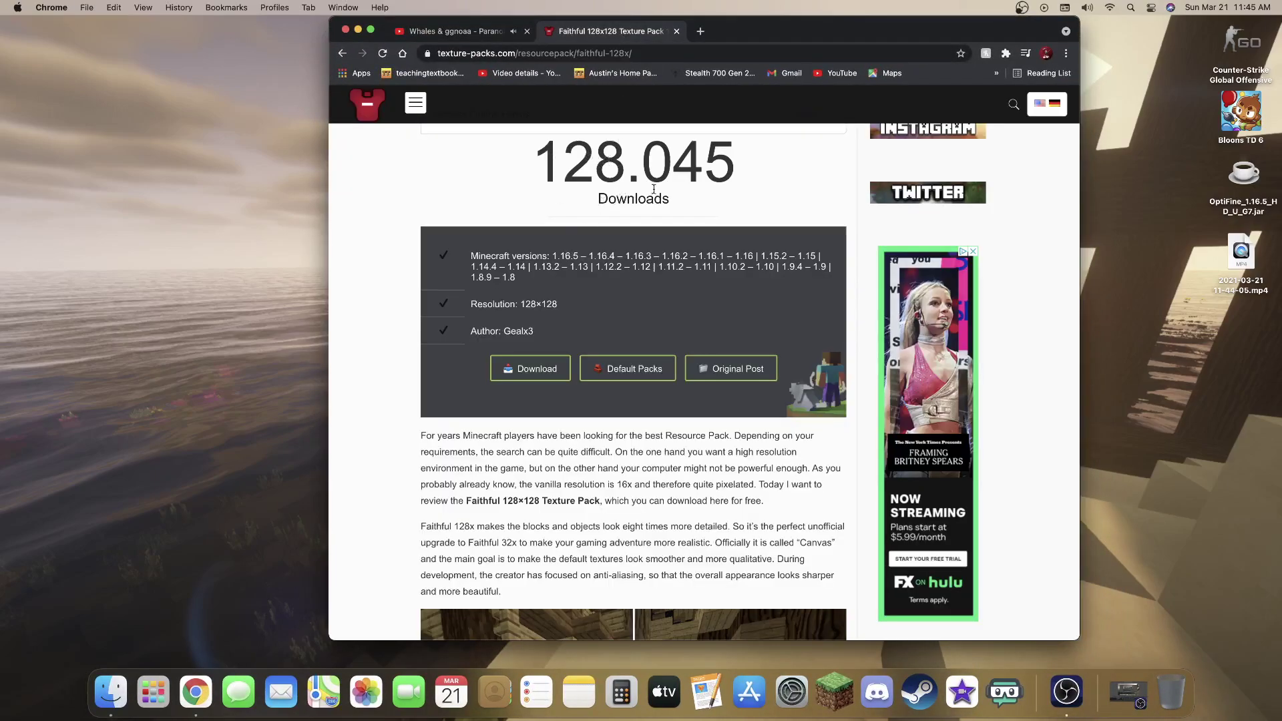
click(532, 375)
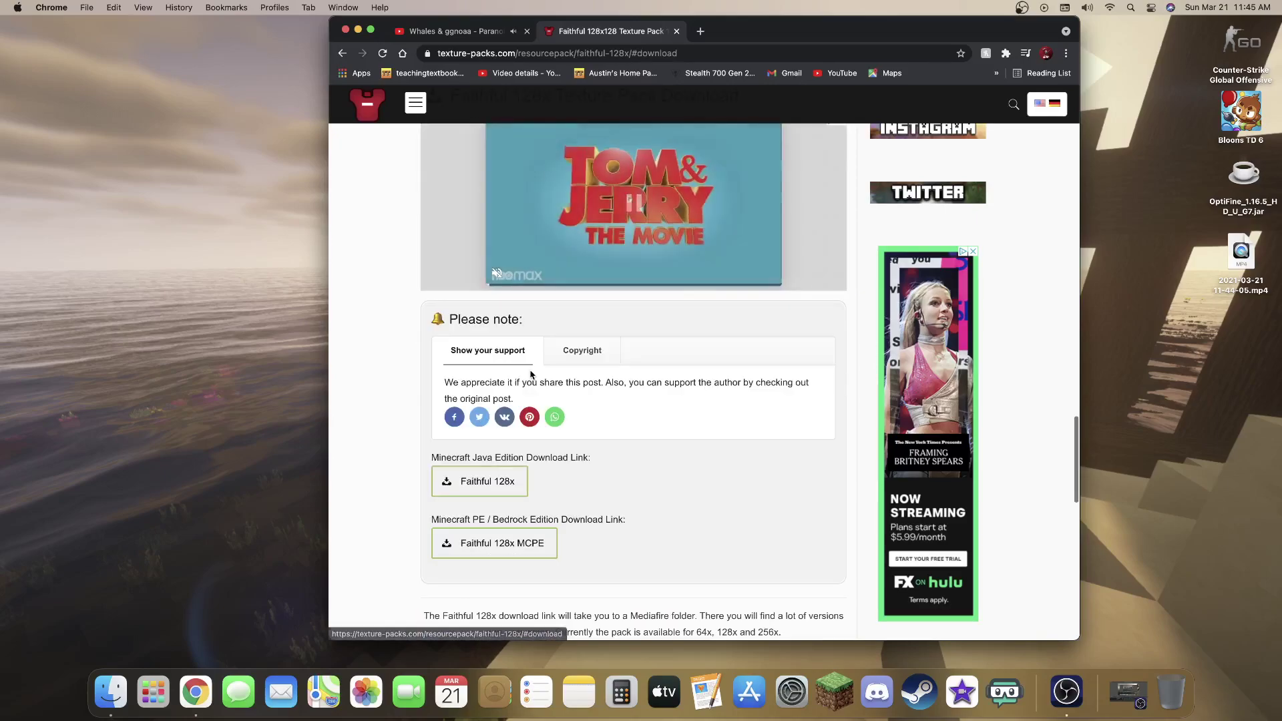
click(509, 482)
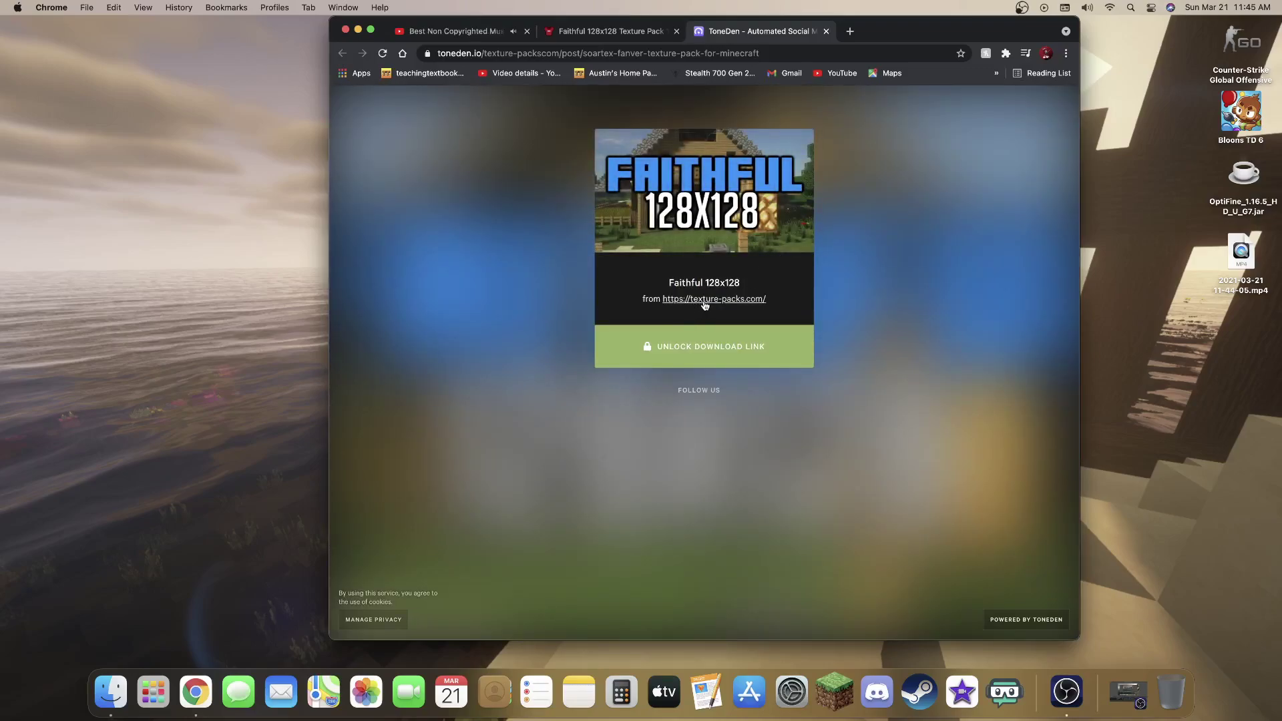
Step: Start ToneDen's unlock process and trigger its YouTube subscribe requirement
click(719, 343)
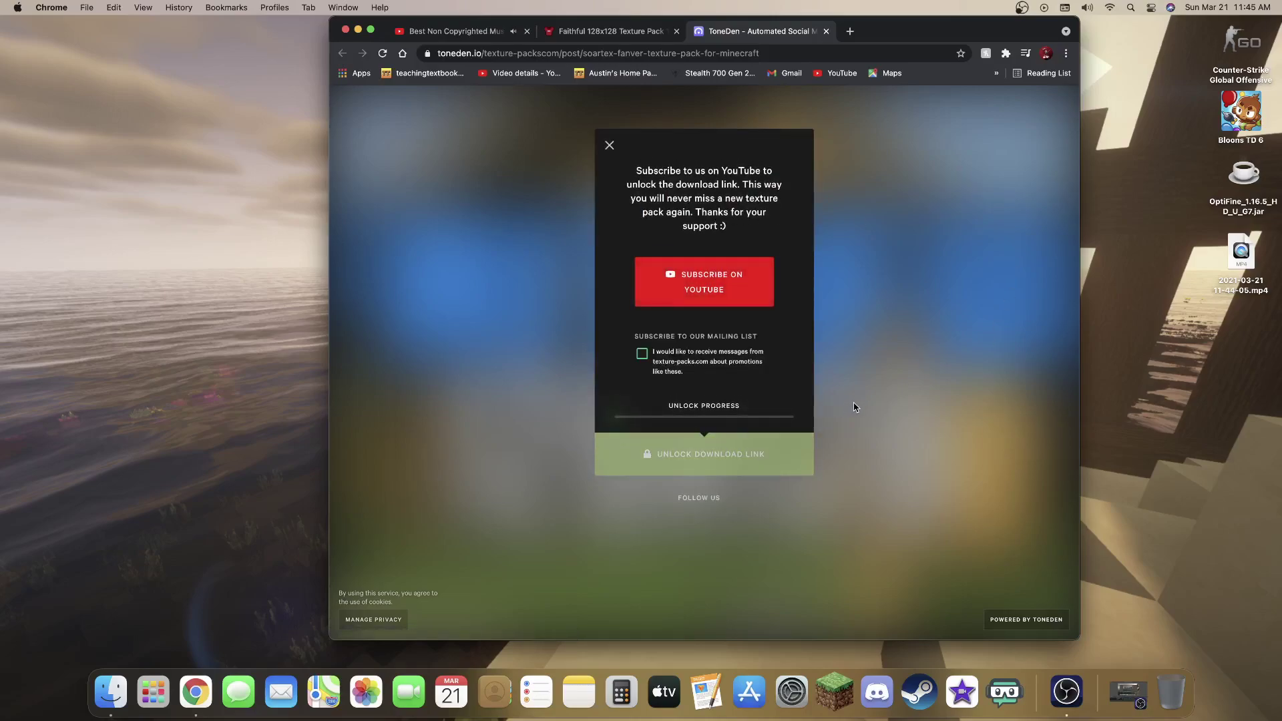
click(754, 291)
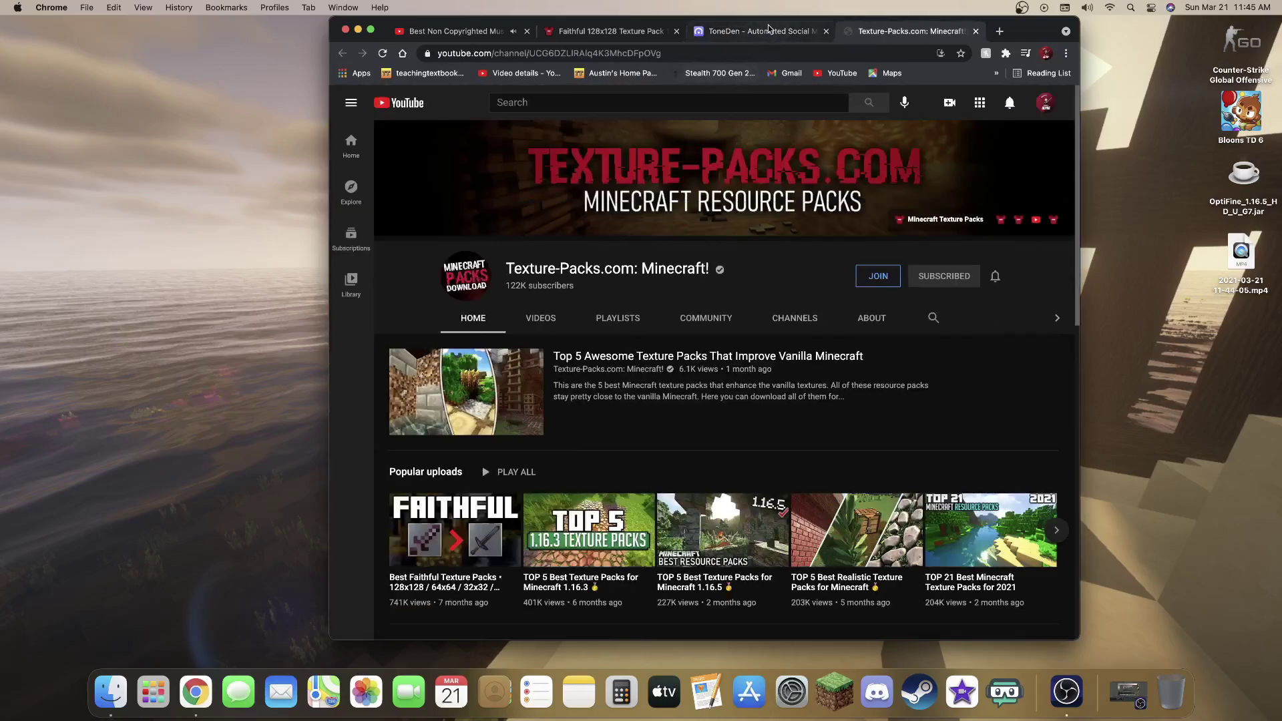
click(769, 29)
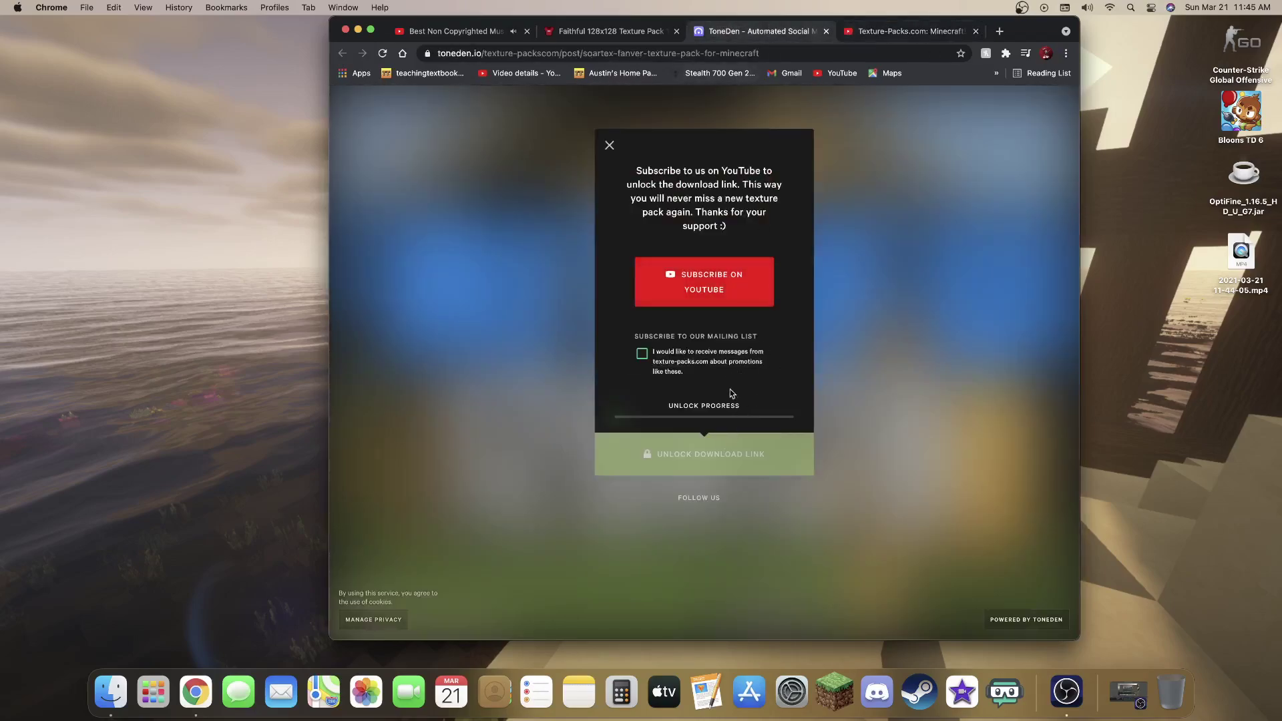
Step: Resubscribe to the Texture-Packs.com channel, then open the unlocked download link
click(892, 33)
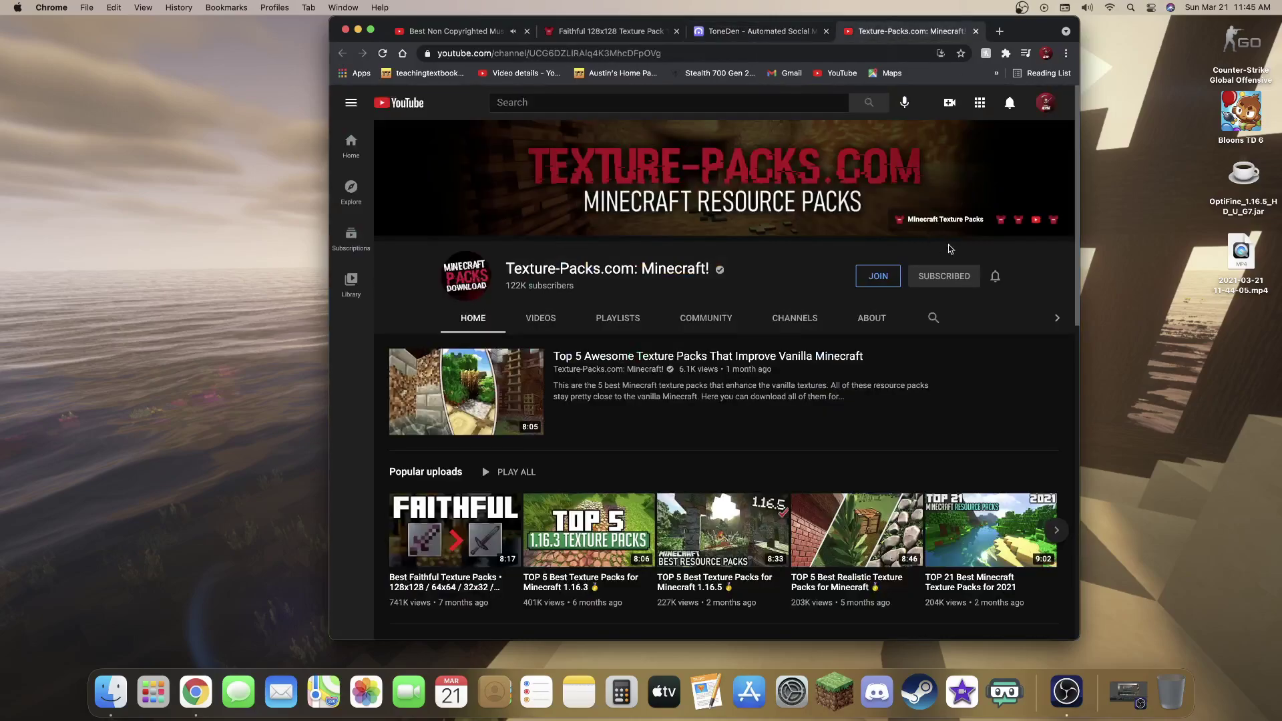
click(949, 282)
click(765, 387)
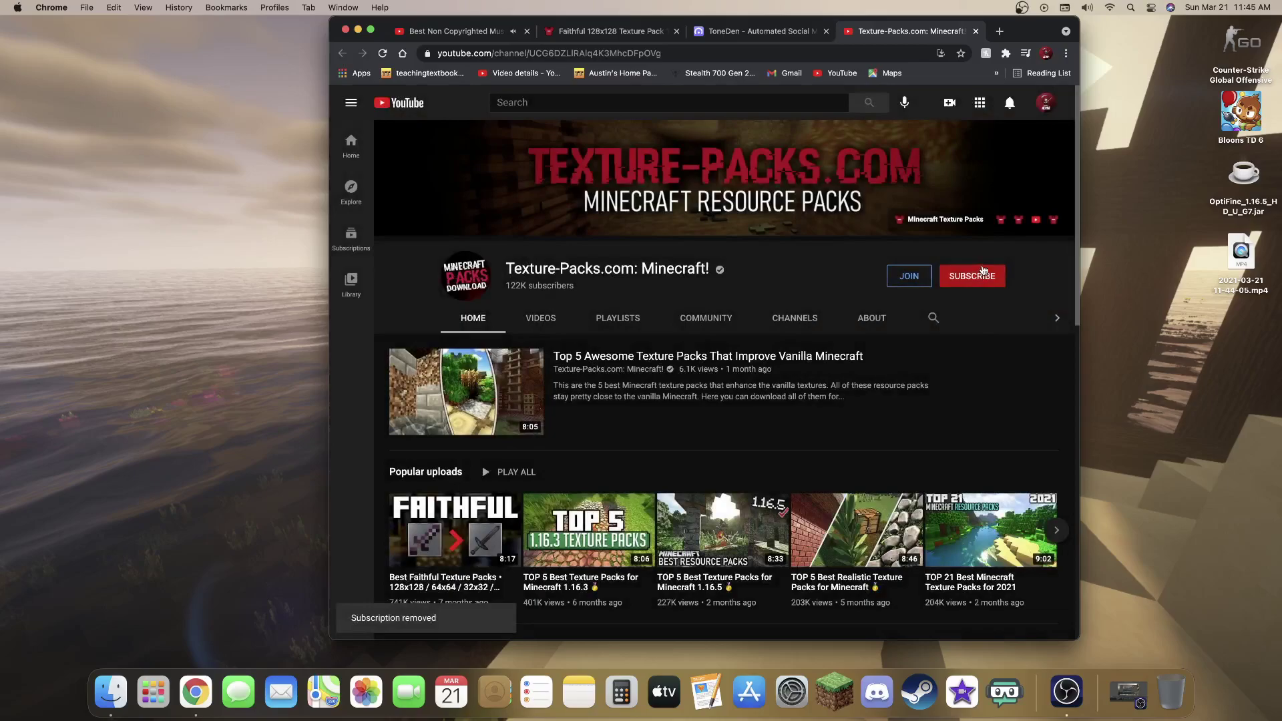
click(981, 275)
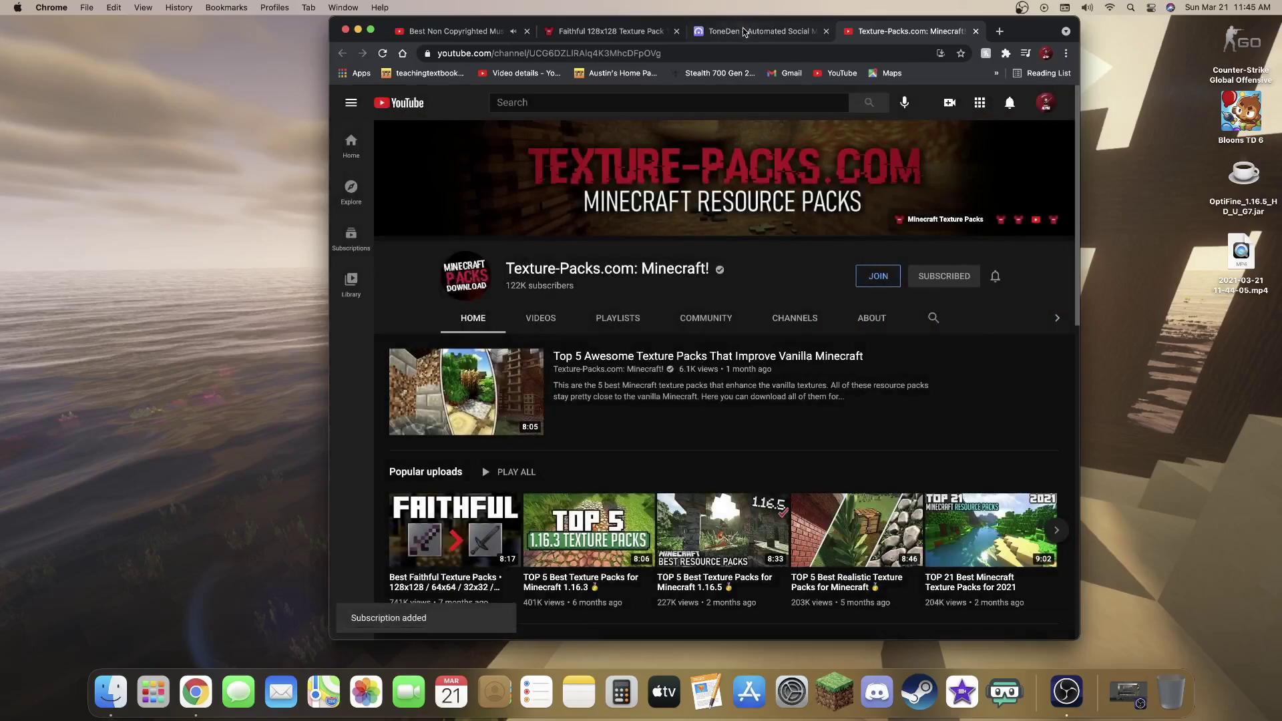
click(746, 31)
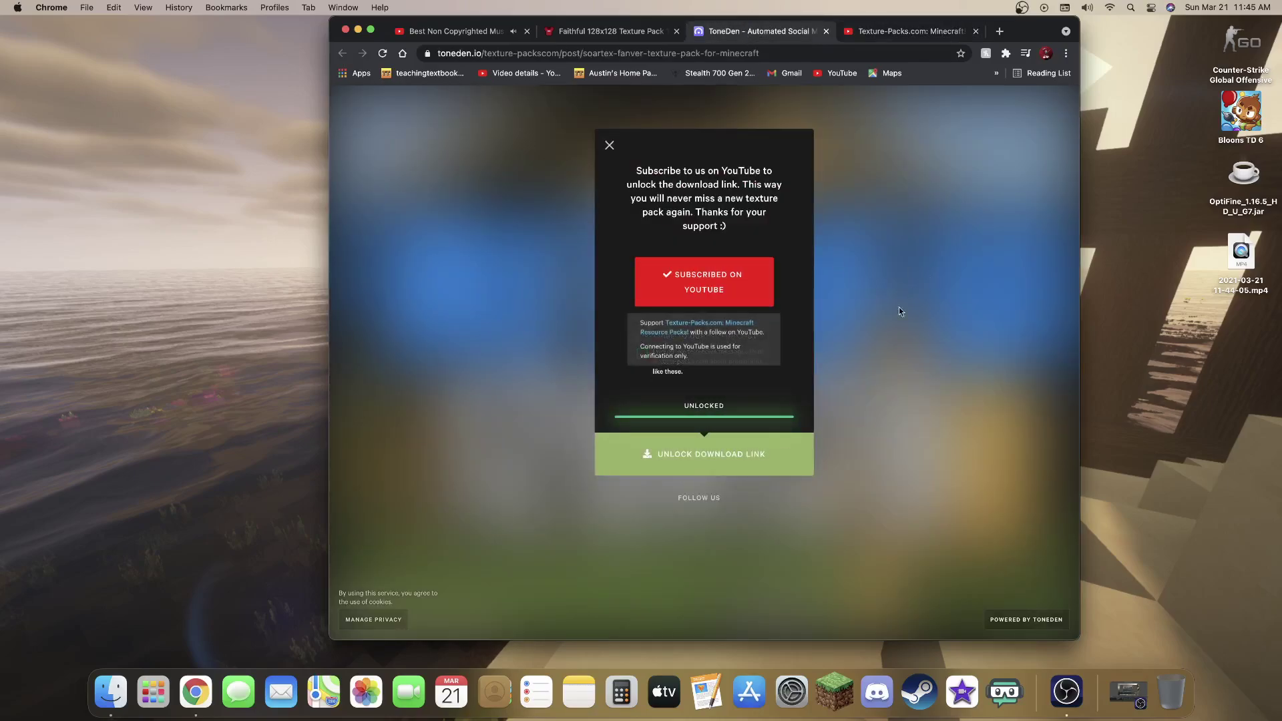
click(734, 462)
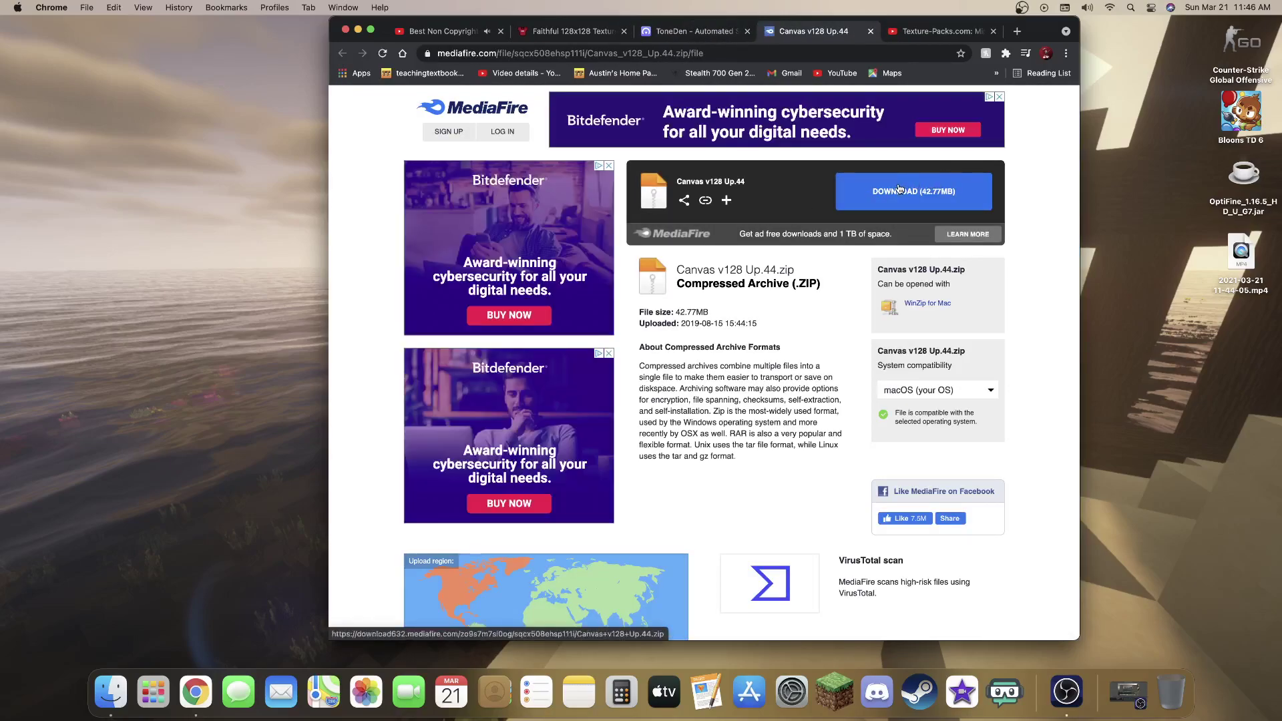
Step: Start the Canvas v128 Up.44.zip MediaFire download, close ToneDen, and open the channel's Videos
click(899, 190)
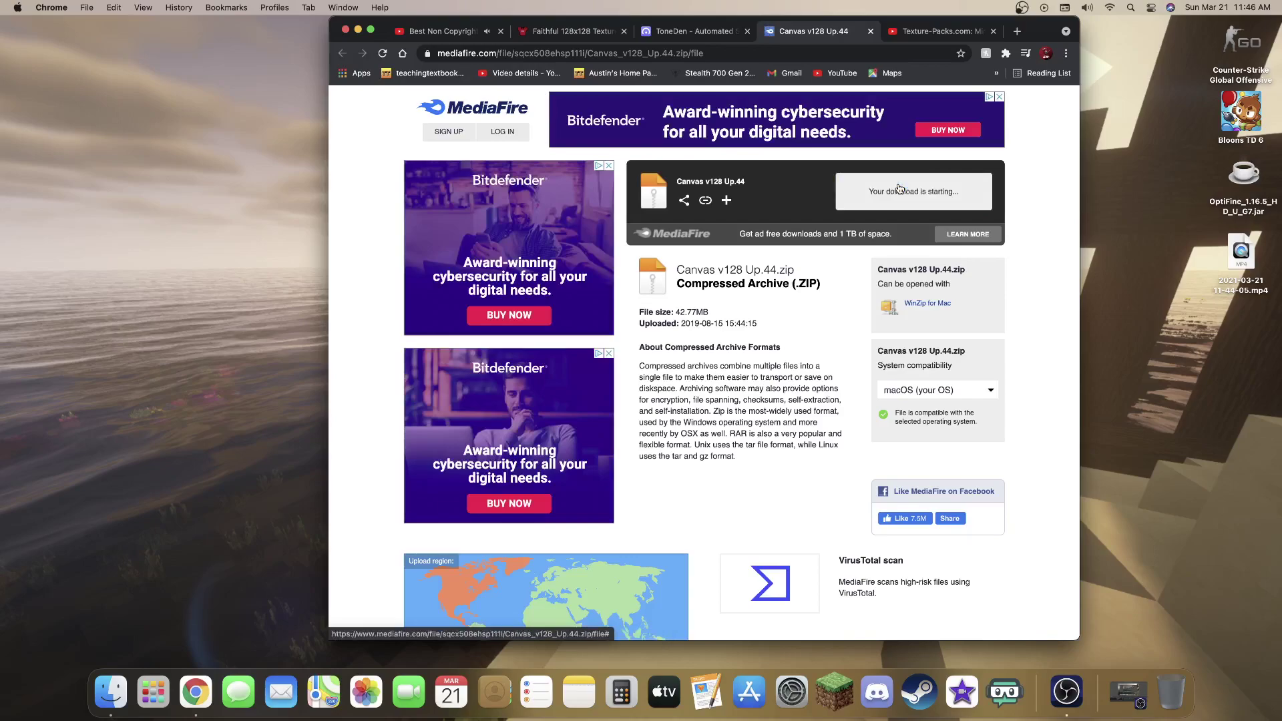
click(747, 30)
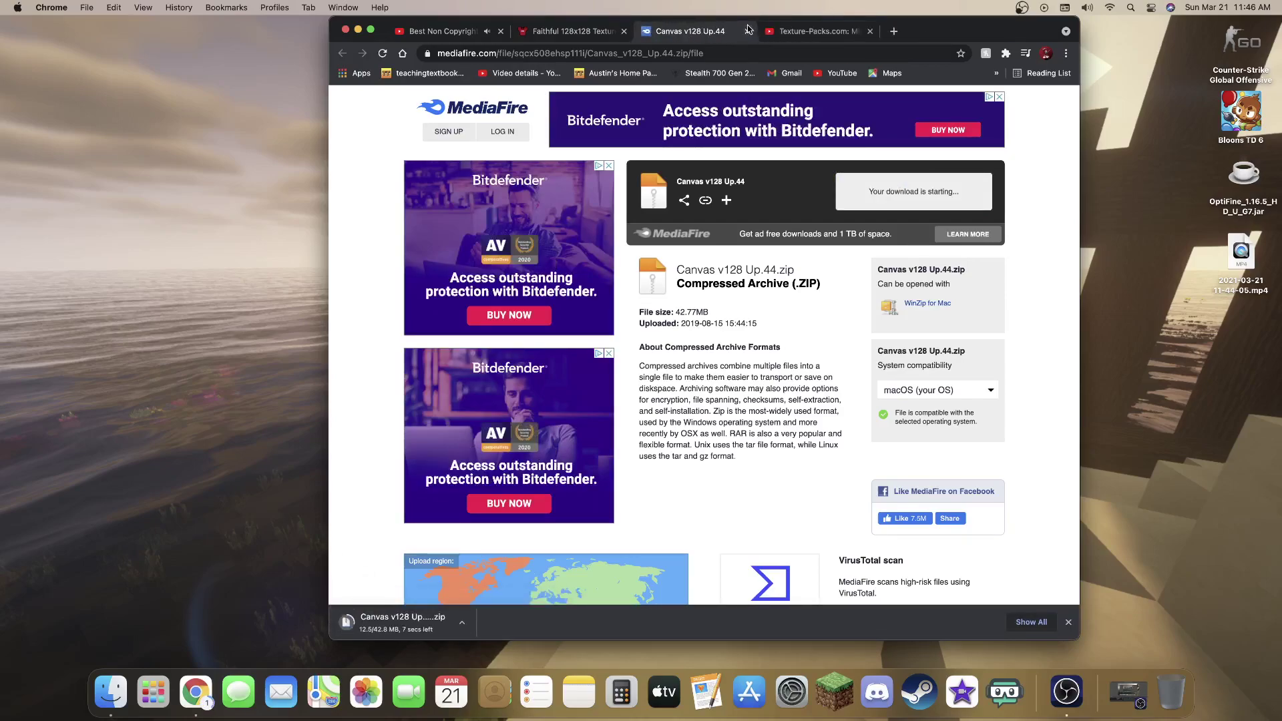
click(828, 33)
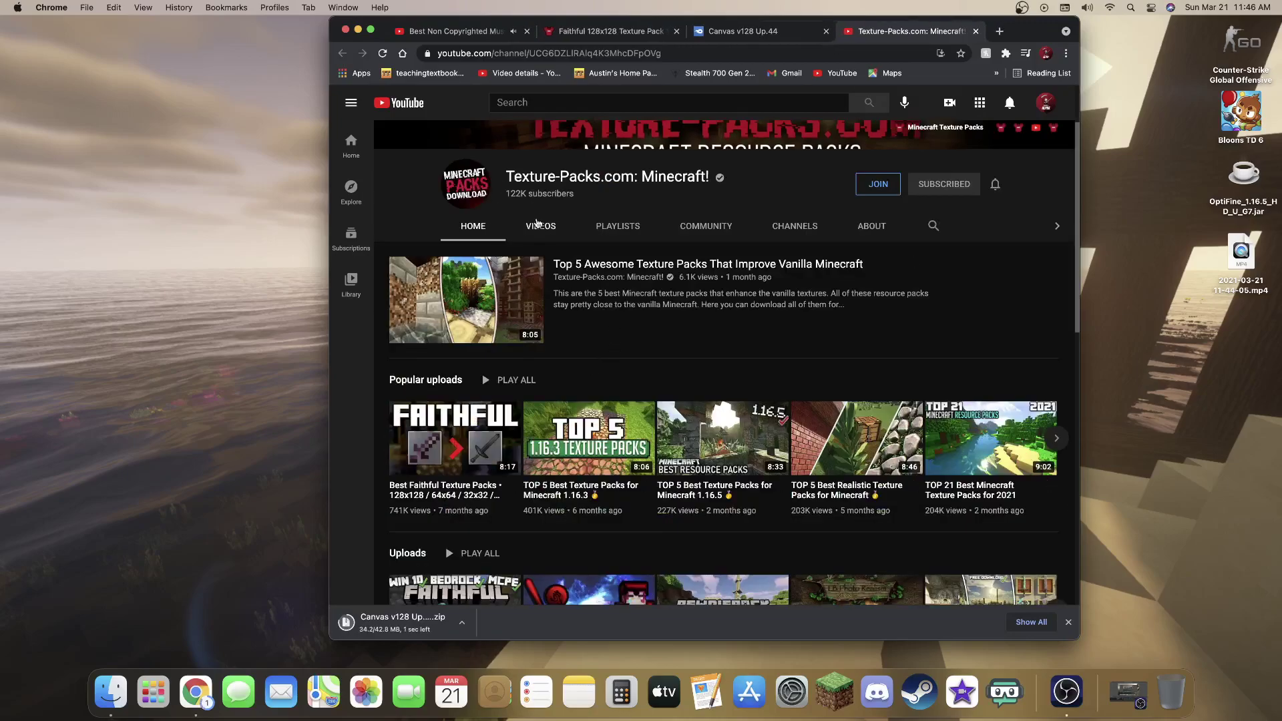
click(538, 226)
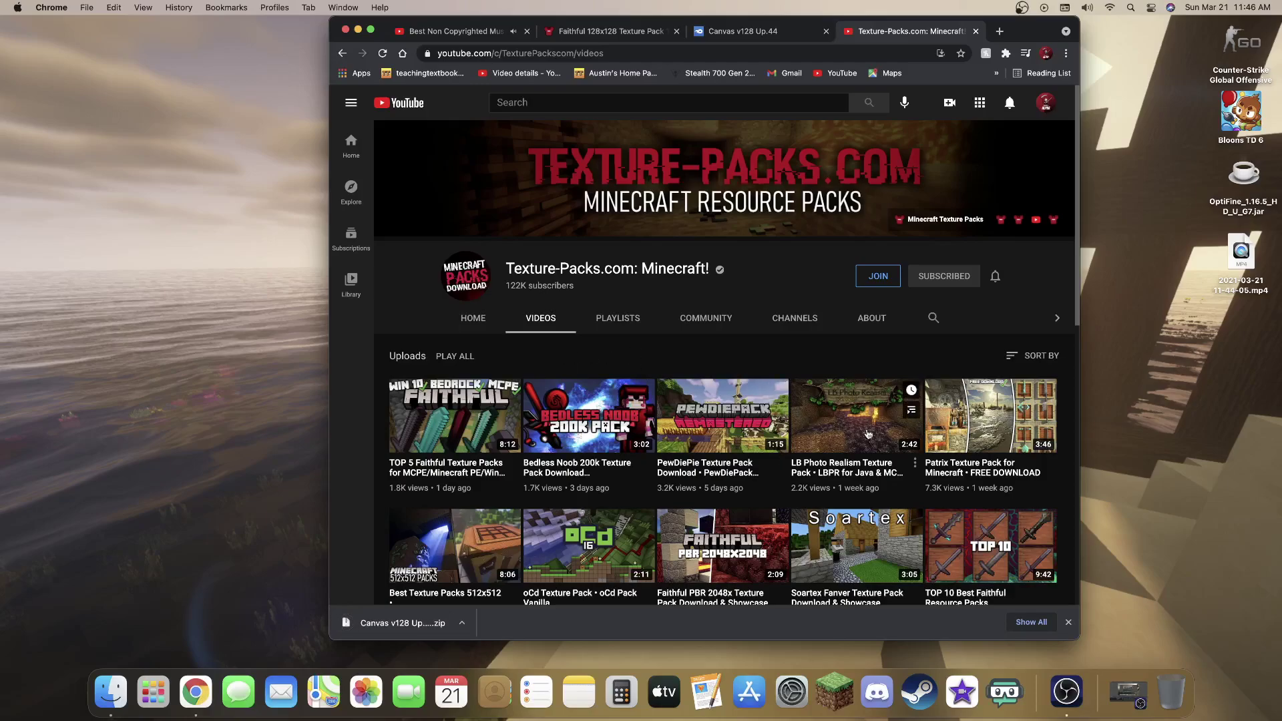
Step: Scroll the channel's videos, then drag the finished Canvas v128 Up.44.zip onto the desktop
scroll(915, 347, down, 1)
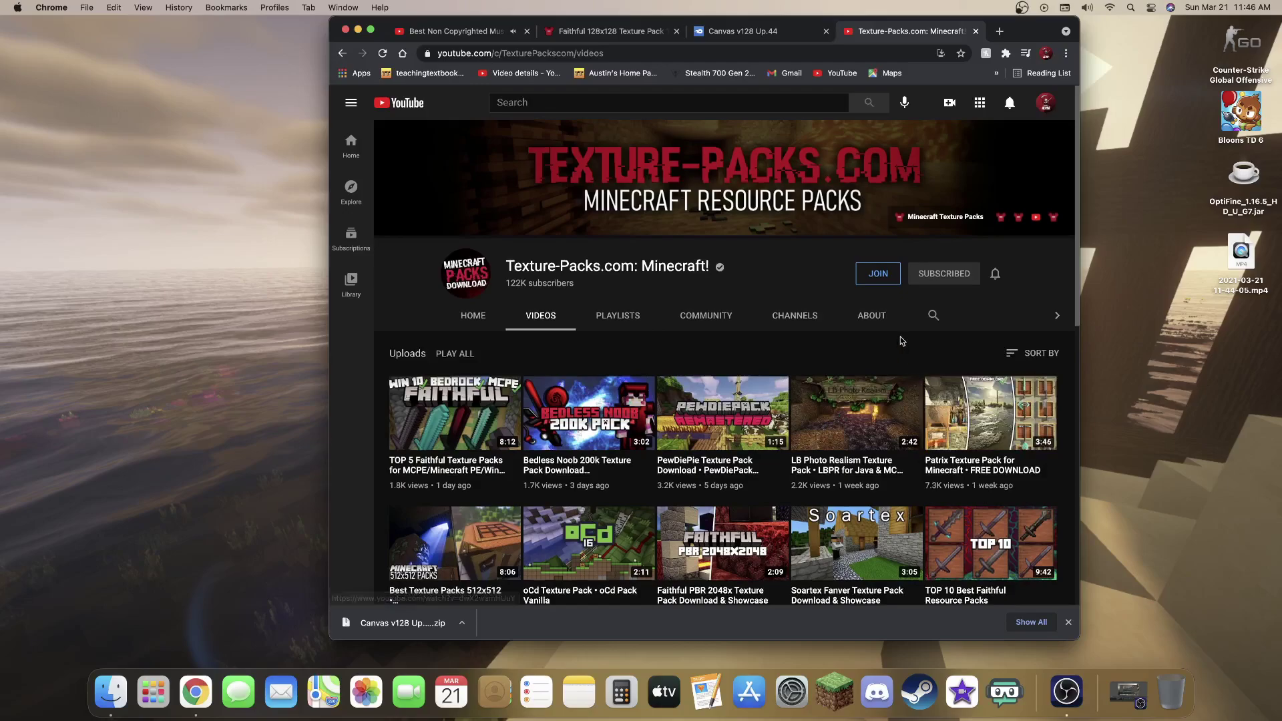
scroll(882, 341, down, 3)
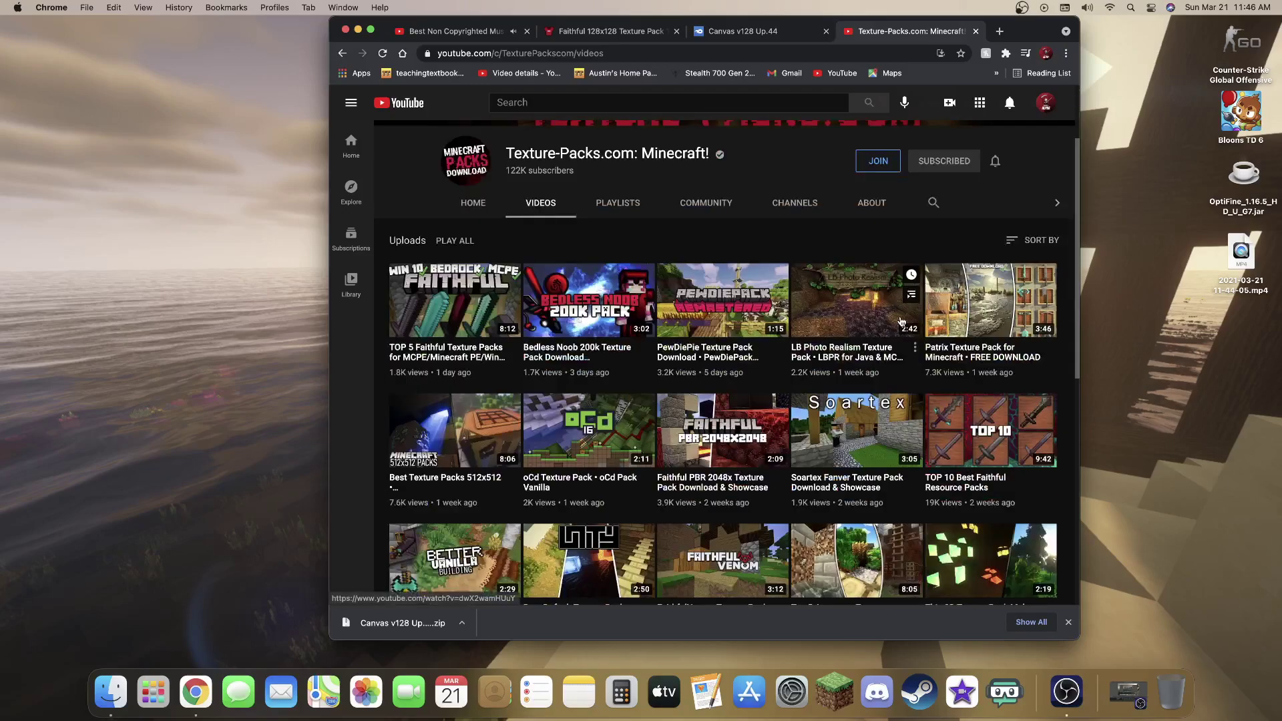
scroll(877, 352, up, 2)
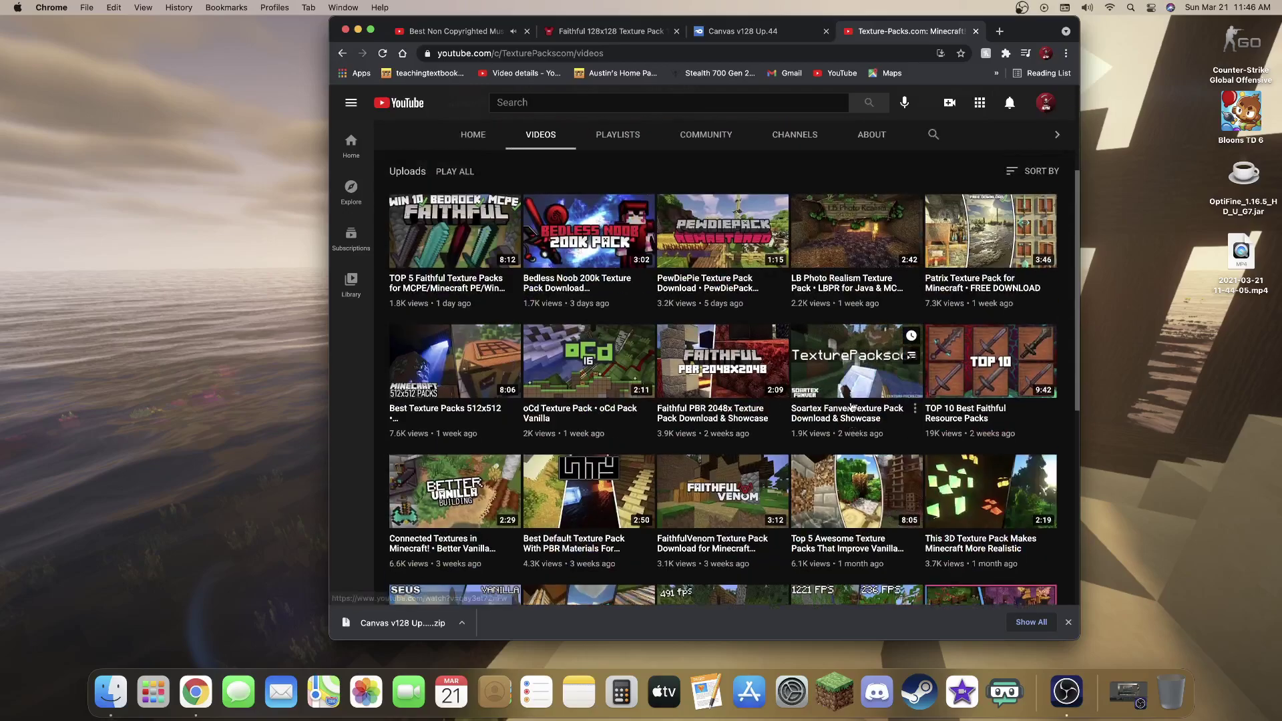
scroll(848, 401, up, 1)
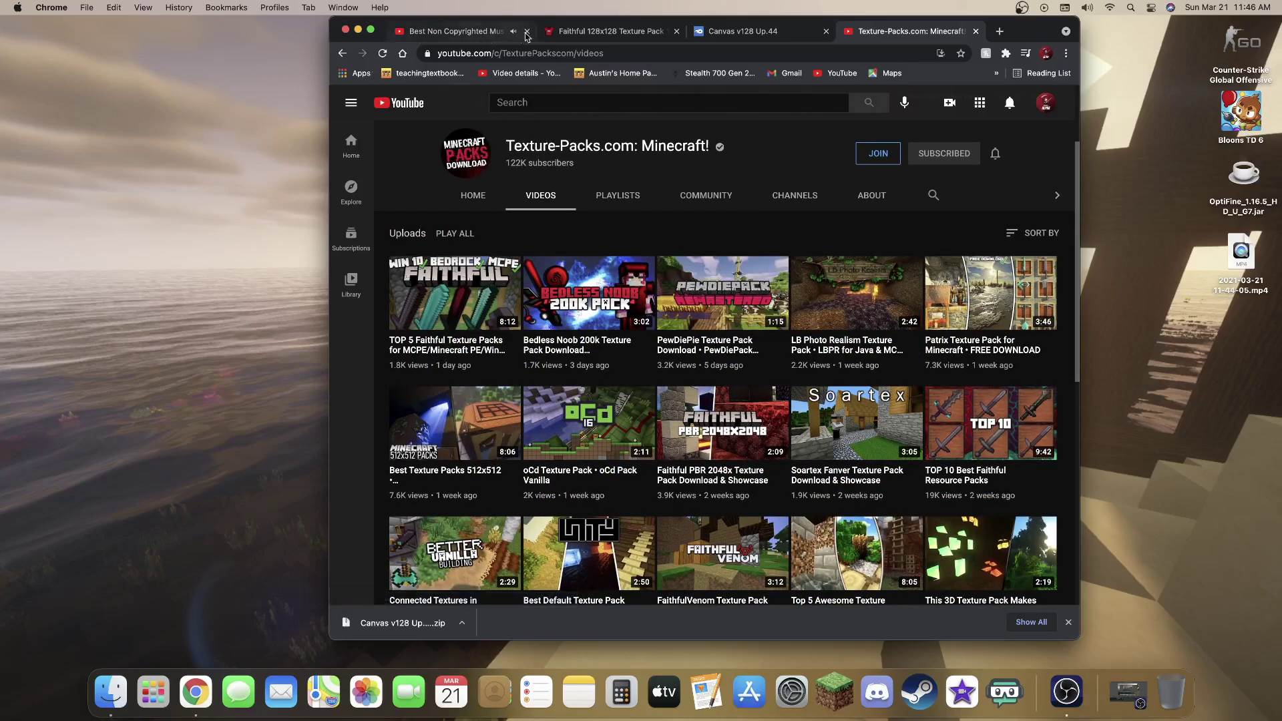
click(643, 34)
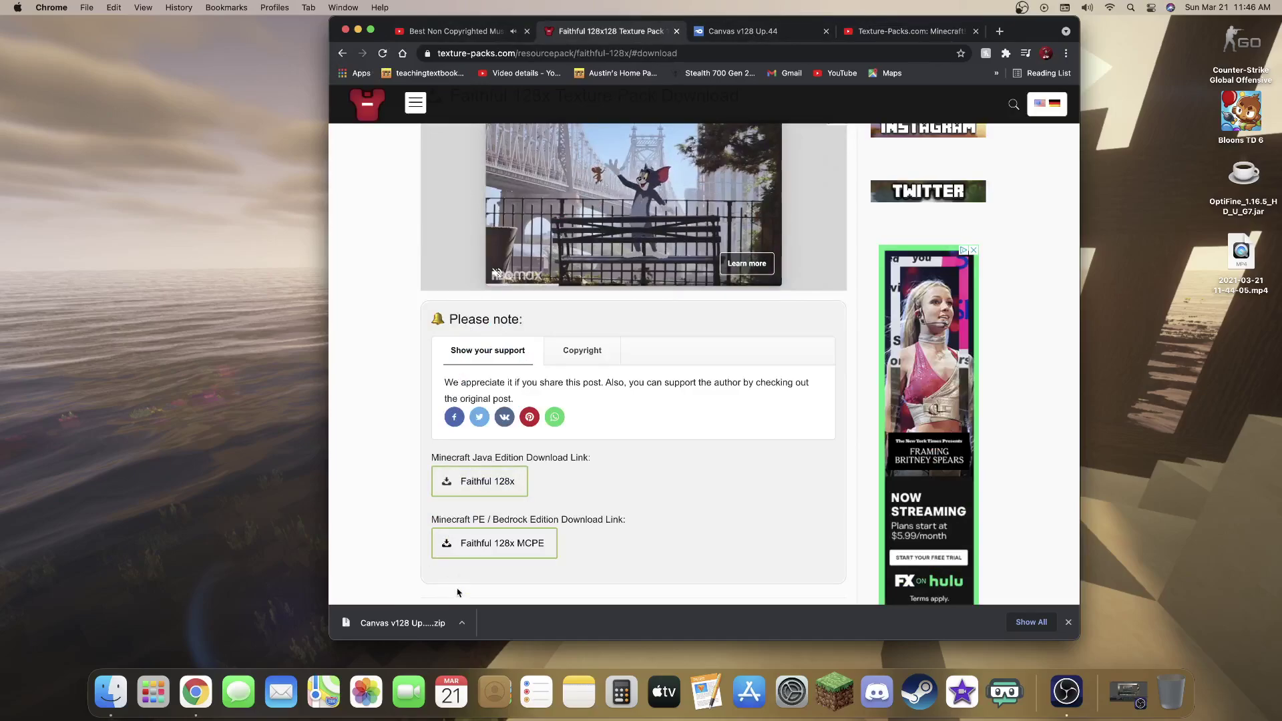
drag(414, 629, 1217, 401)
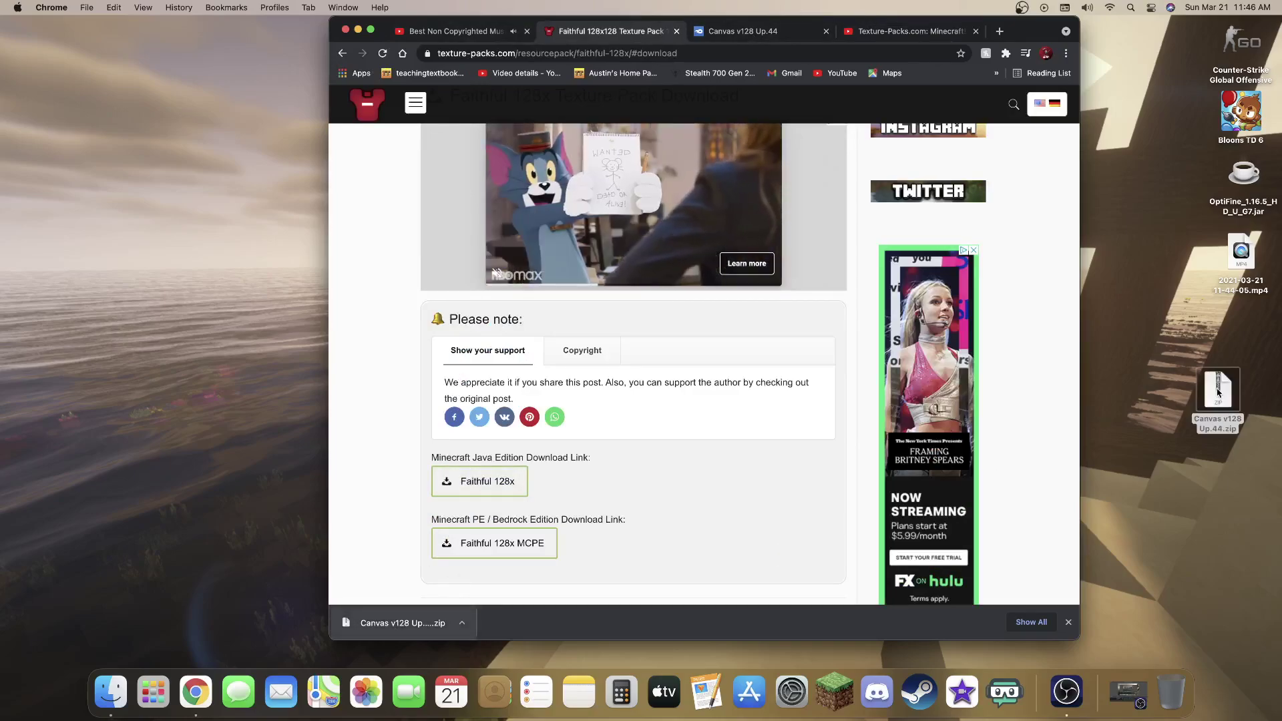
Step: Unzip Canvas v128 Up.44.zip on the desktop with Archive Utility
click(359, 30)
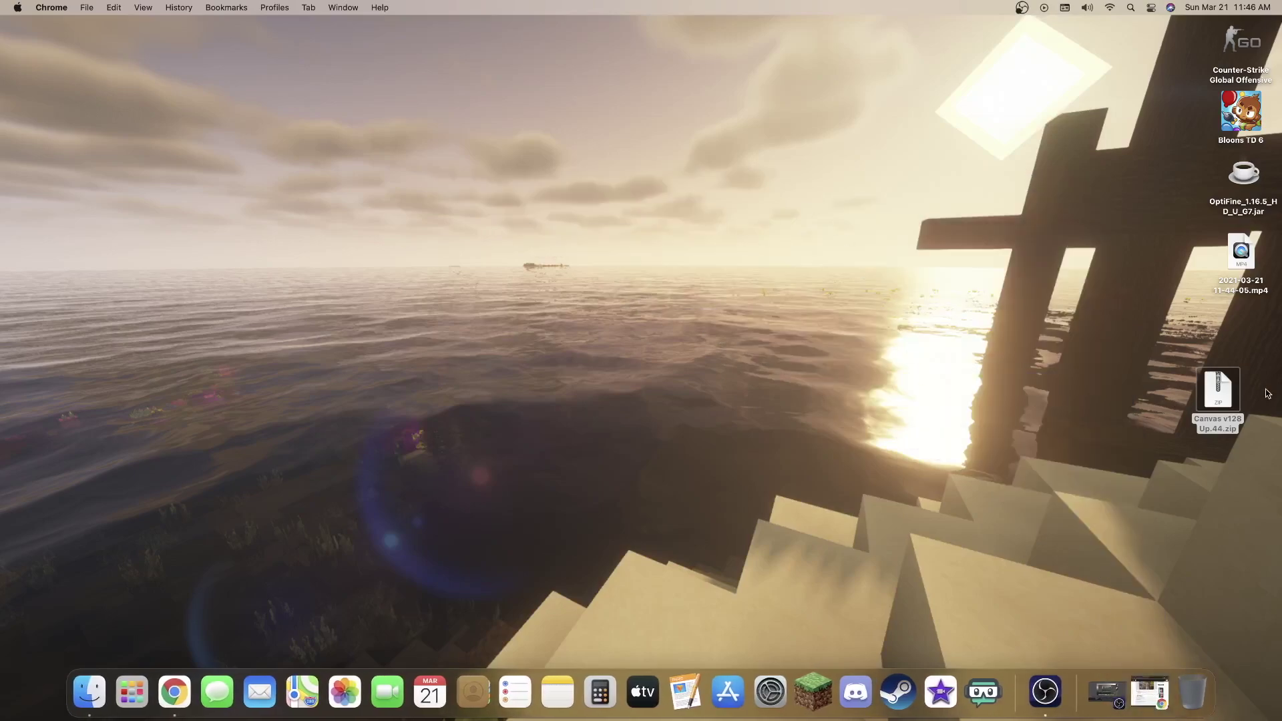
right_click(1199, 392)
mouse_move(1046, 409)
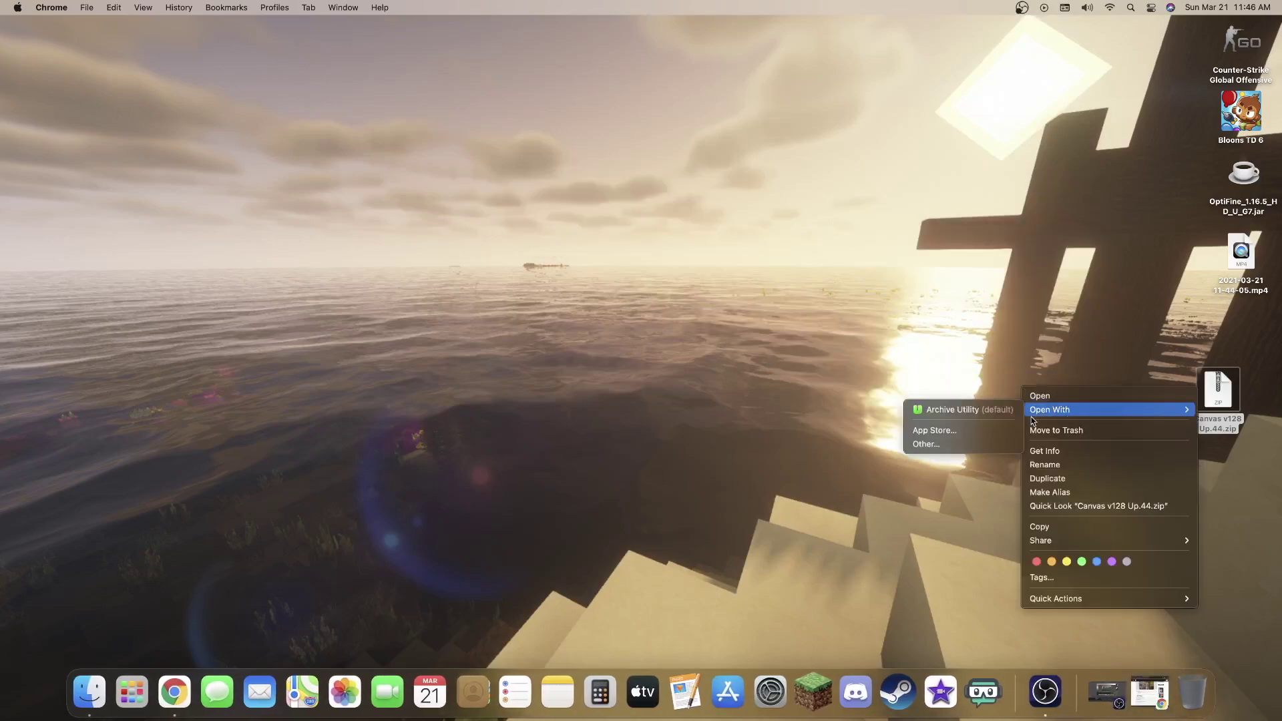
click(970, 413)
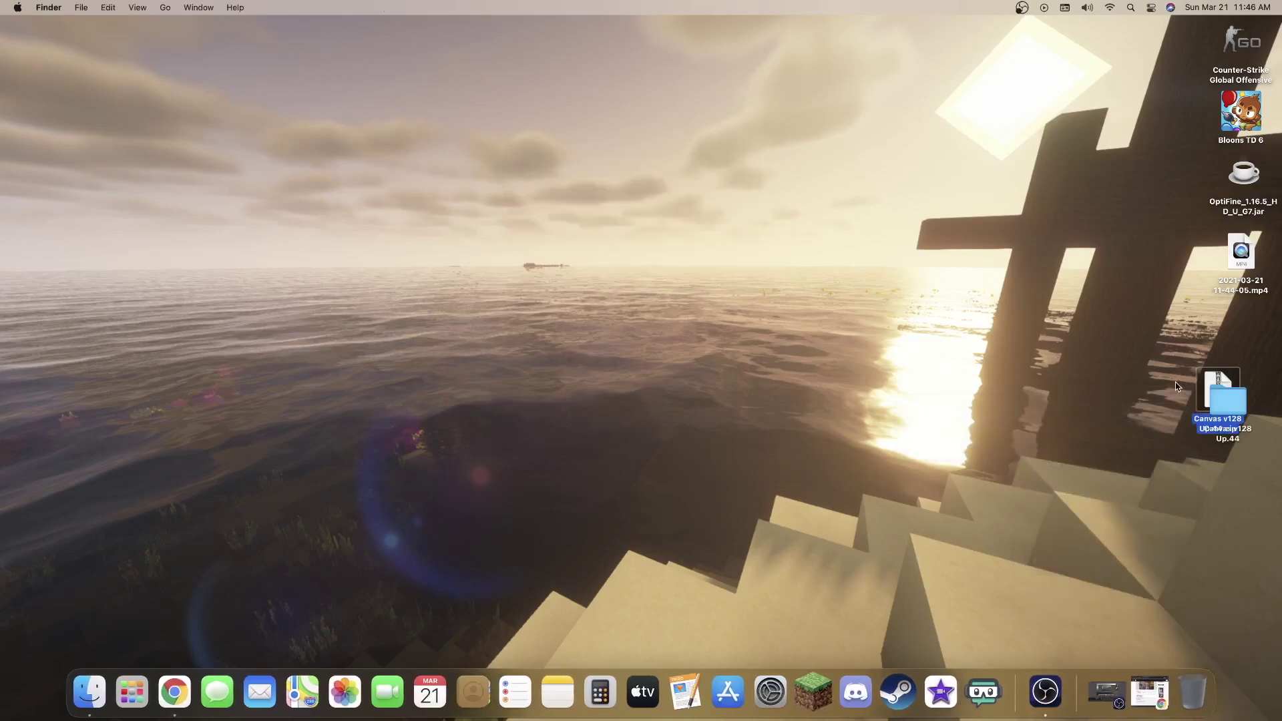
Step: Trash the zip and reposition the extracted Canvas v128 Up.44 folder on the desktop
drag(1226, 394, 1110, 385)
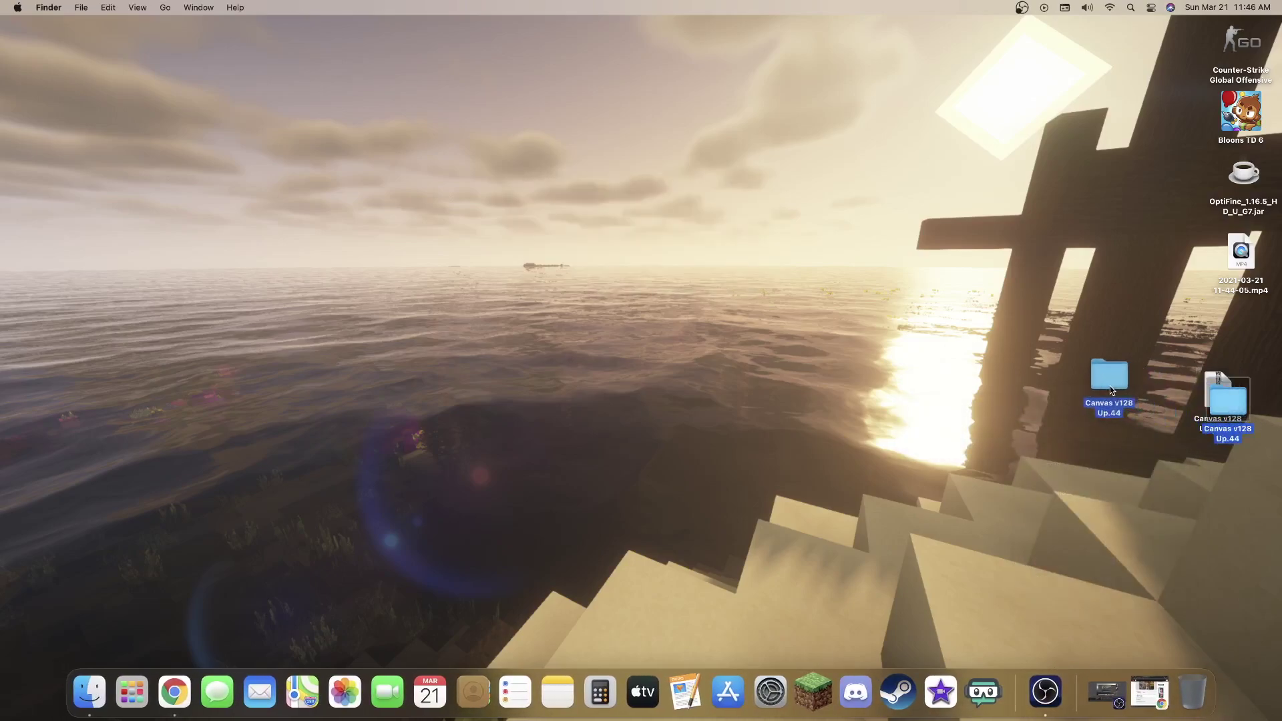
drag(1219, 397, 1191, 717)
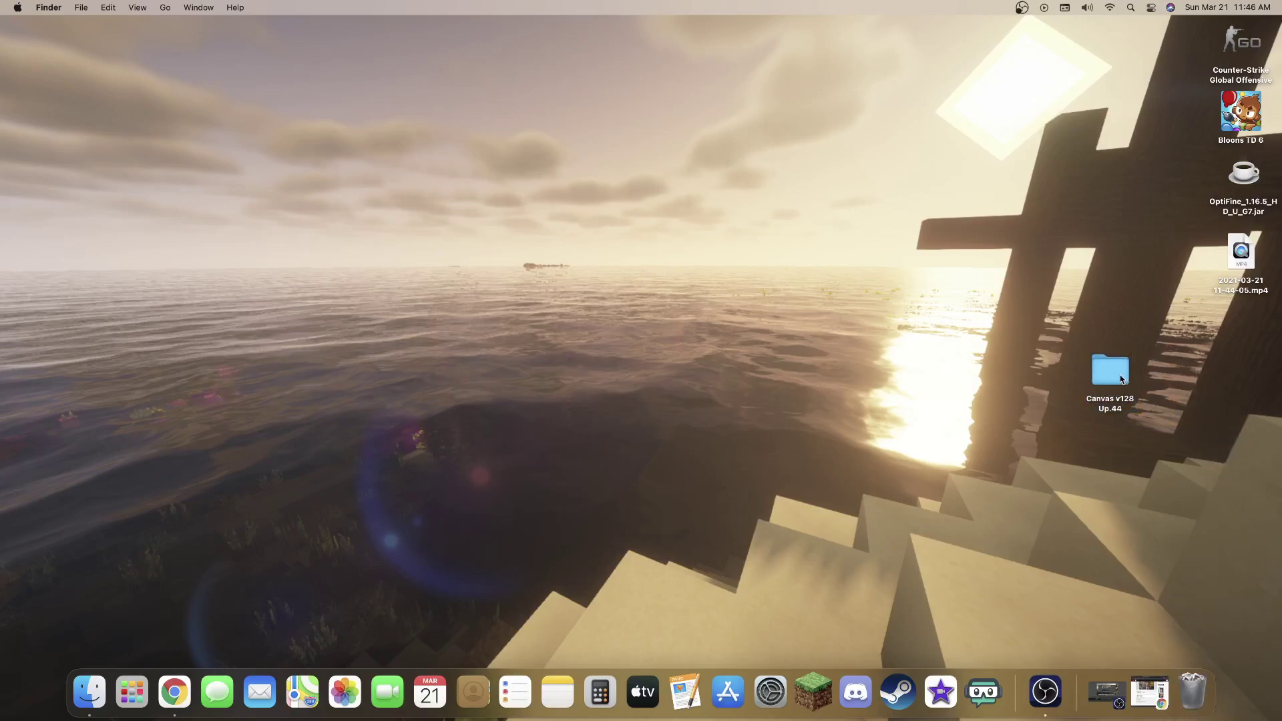
drag(1120, 379, 1126, 283)
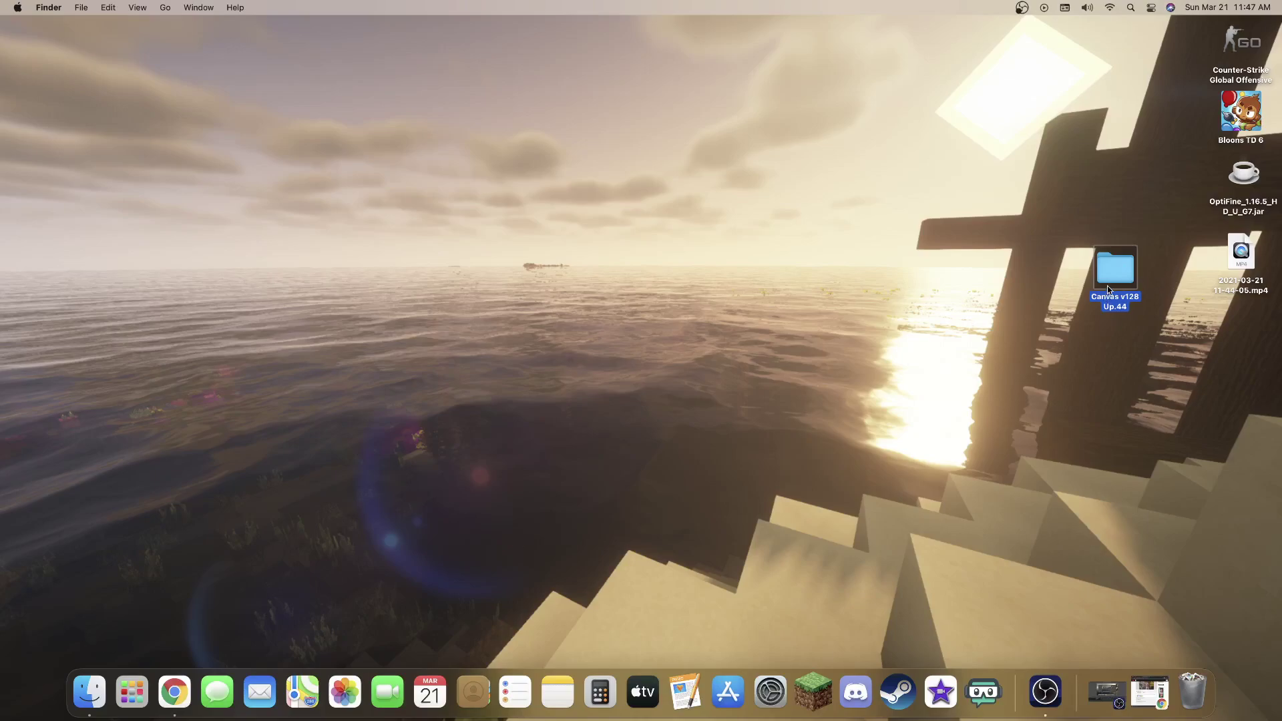
Step: Open a Finder window on the home folder via Go > Home and bring up its context menu
click(95, 702)
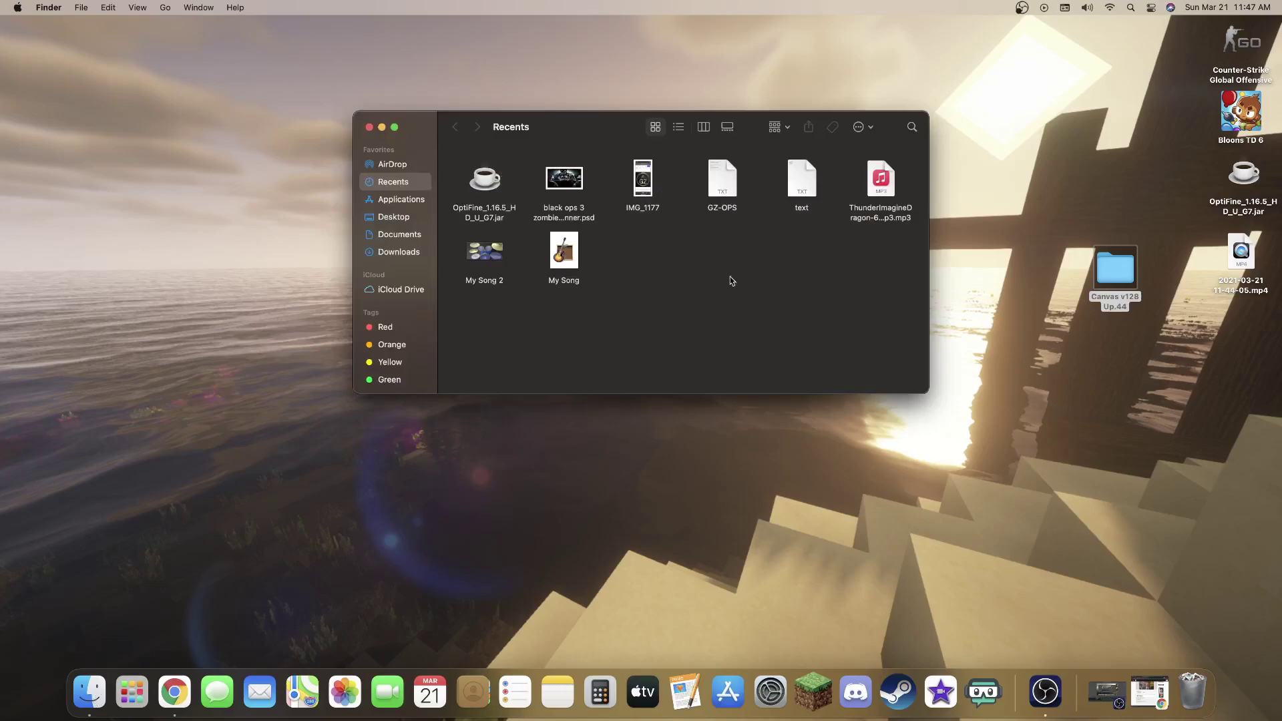
click(163, 8)
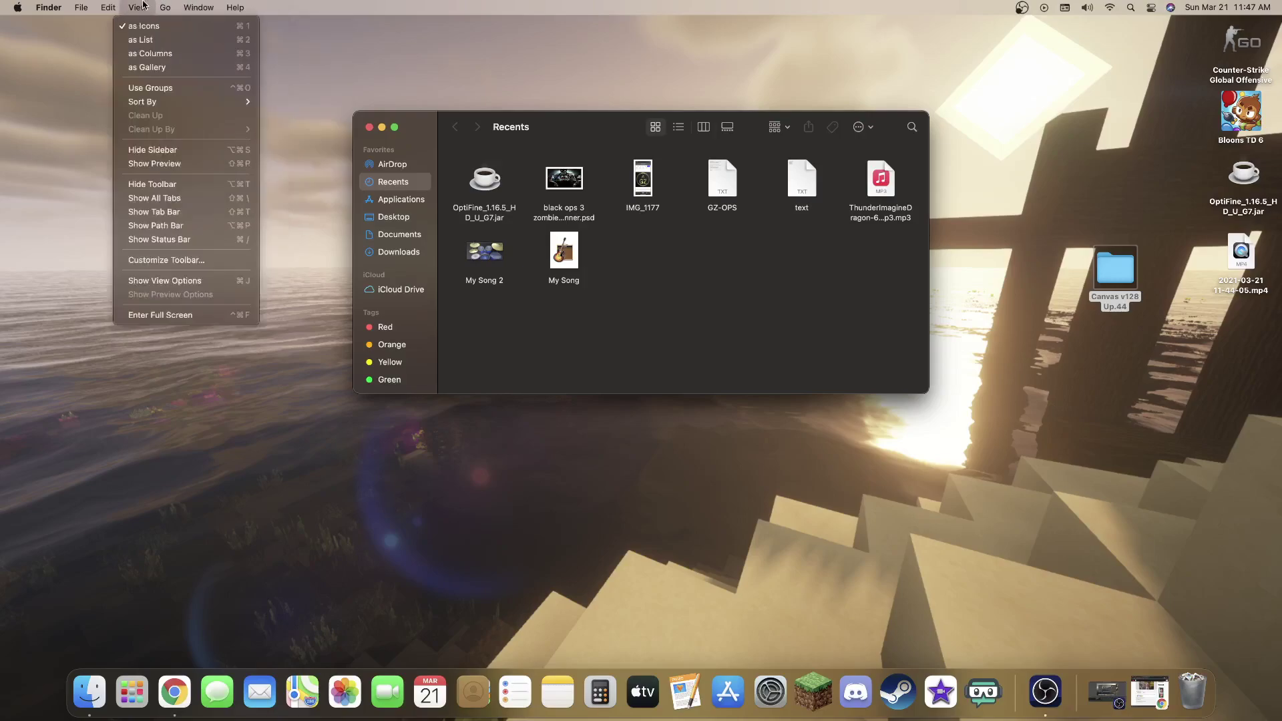
mouse_move(165, 8)
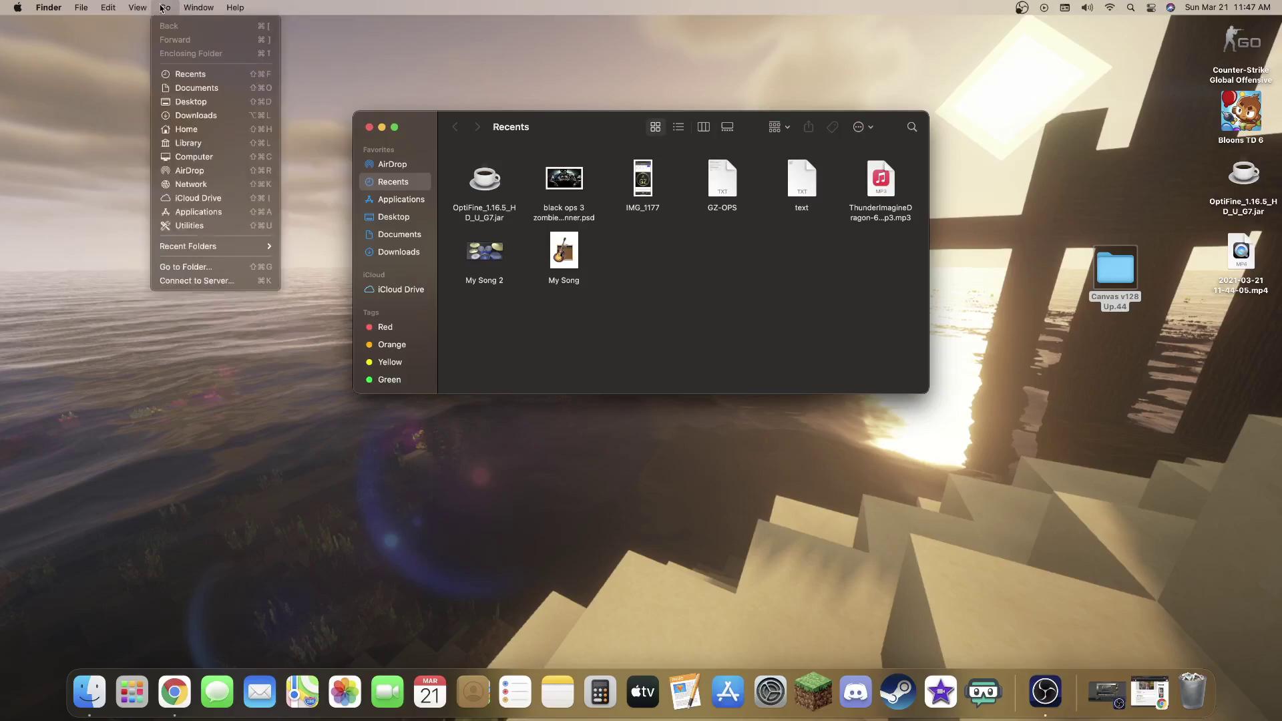
click(209, 132)
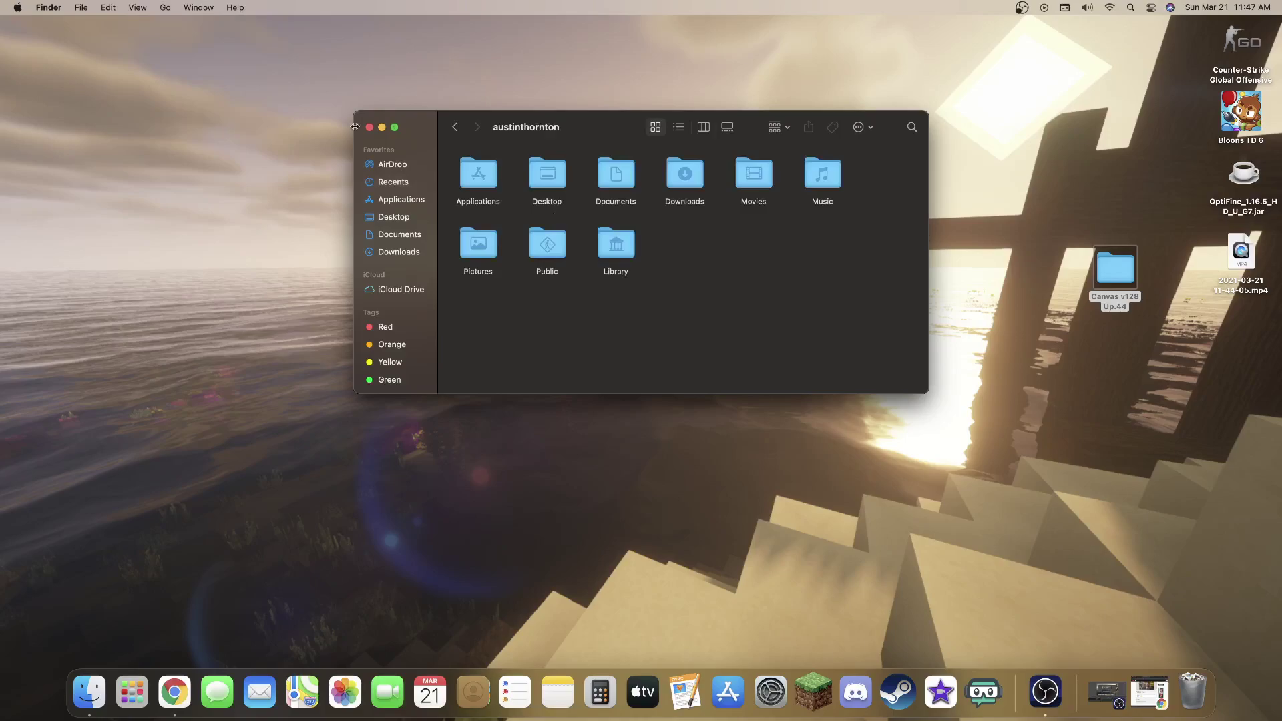
right_click(692, 259)
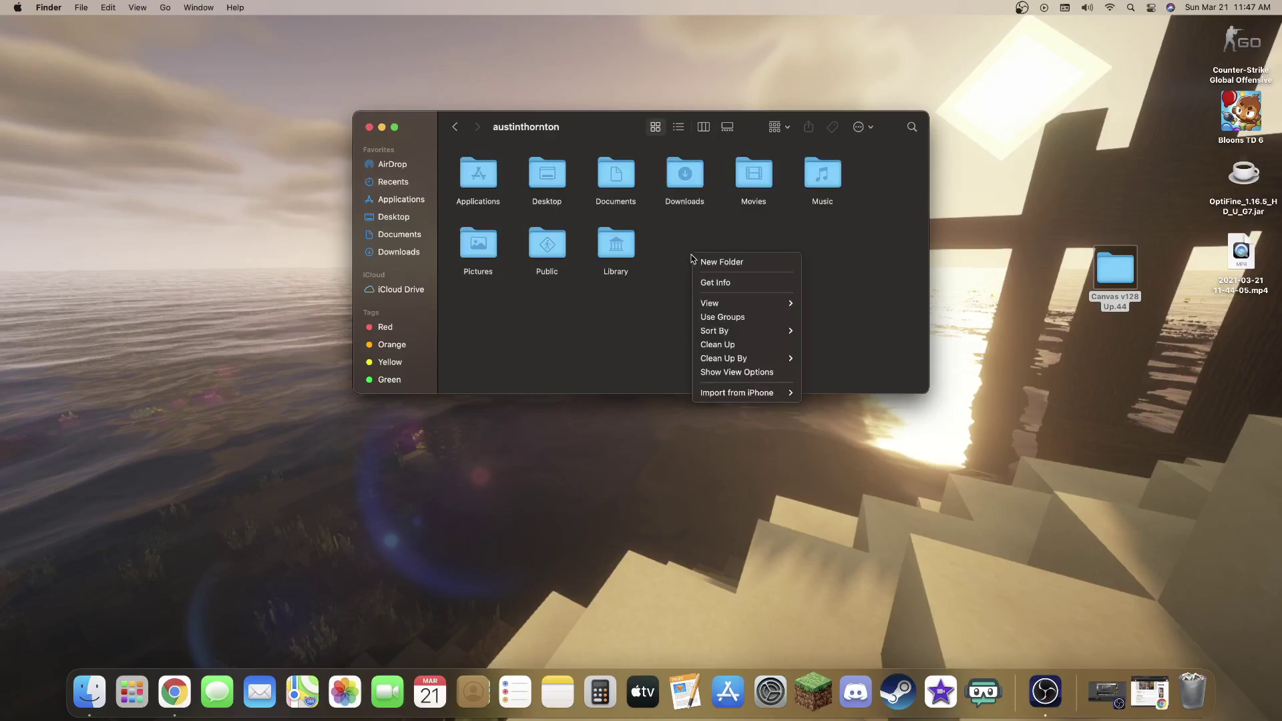
Step: Confirm Show Library Folder is enabled in the home folder's View Options
click(764, 378)
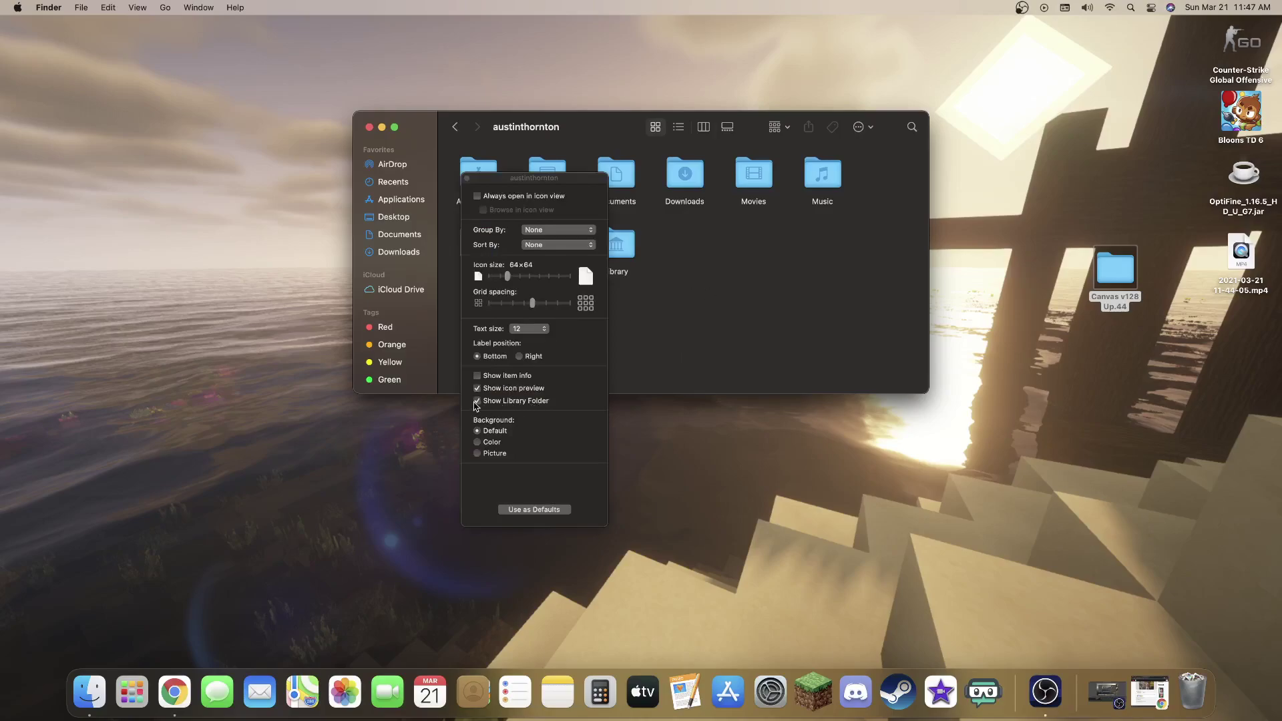
click(466, 180)
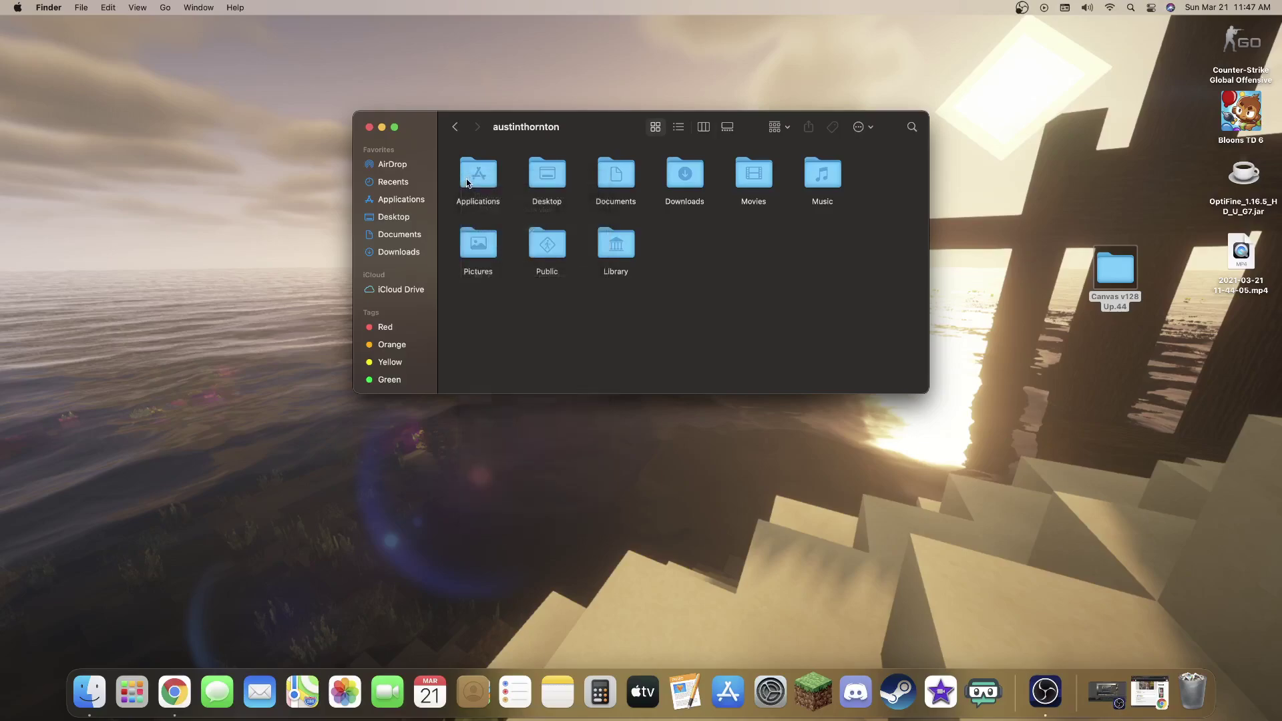
Step: Navigate Library > Application Support > minecraft > shaderpacks
double_click(616, 247)
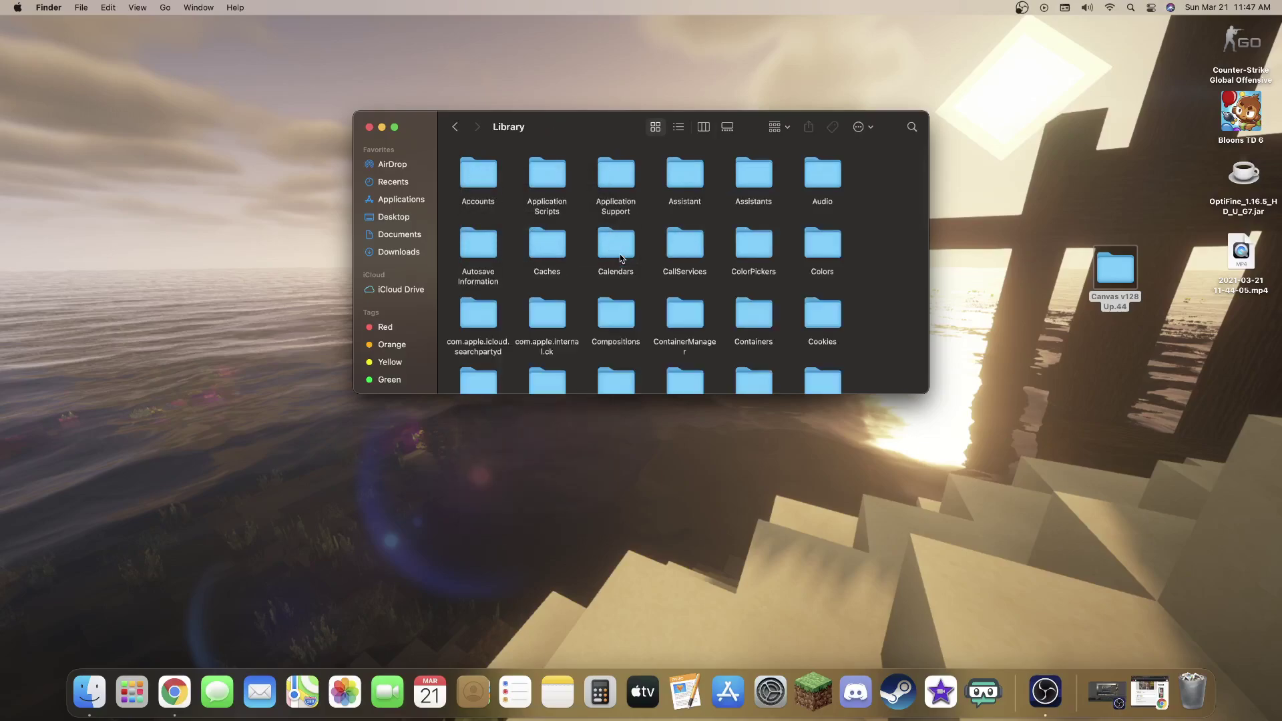
double_click(612, 180)
scroll(534, 200, down, 5)
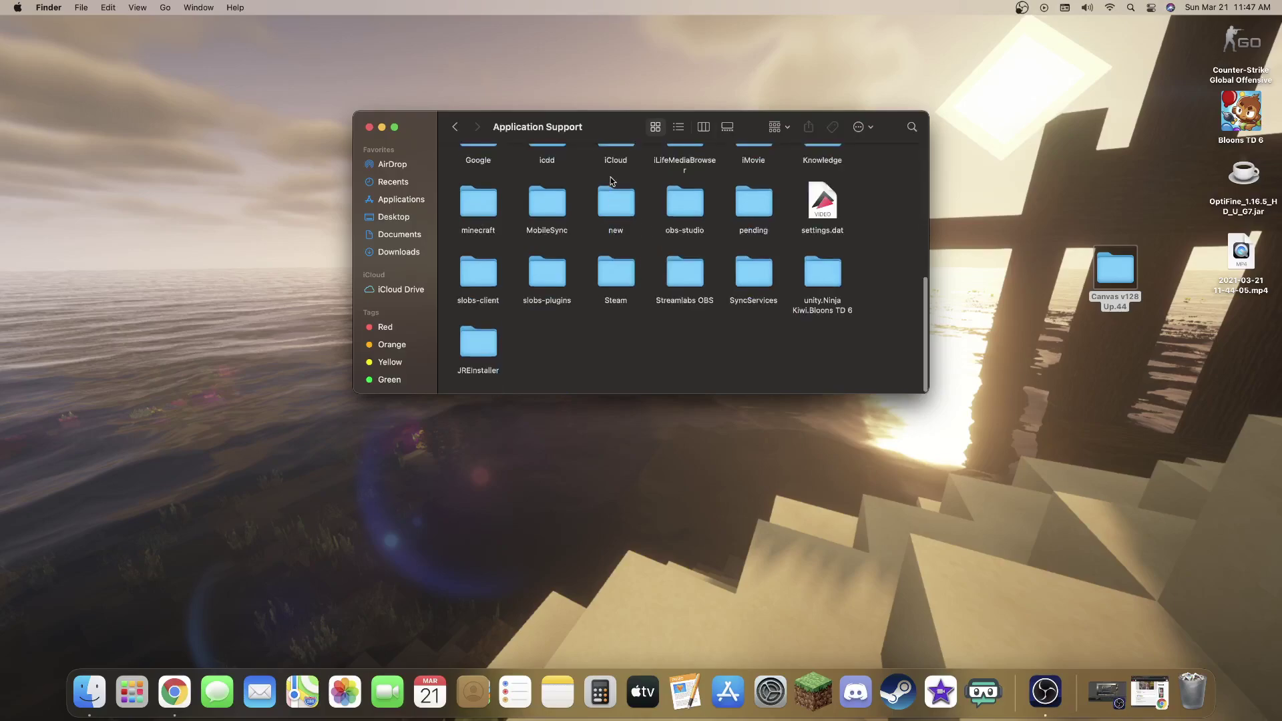
double_click(477, 205)
scroll(477, 212, down, 3)
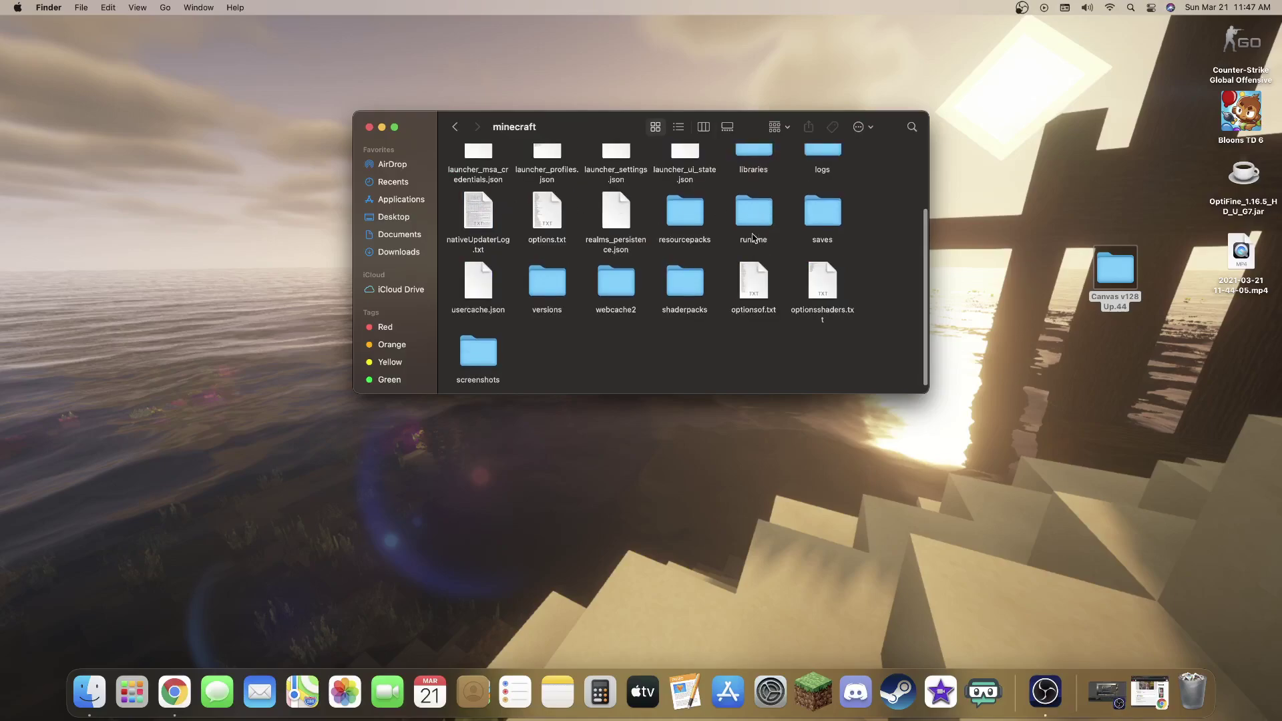
click(677, 289)
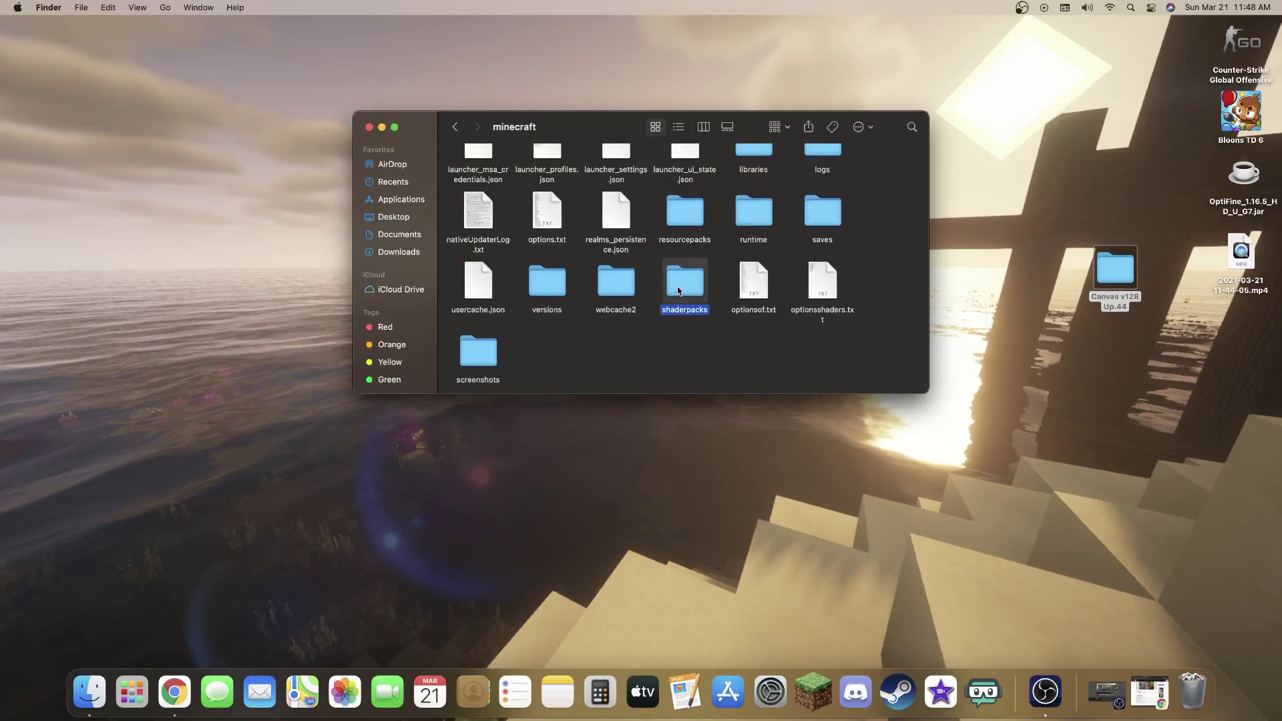
double_click(678, 288)
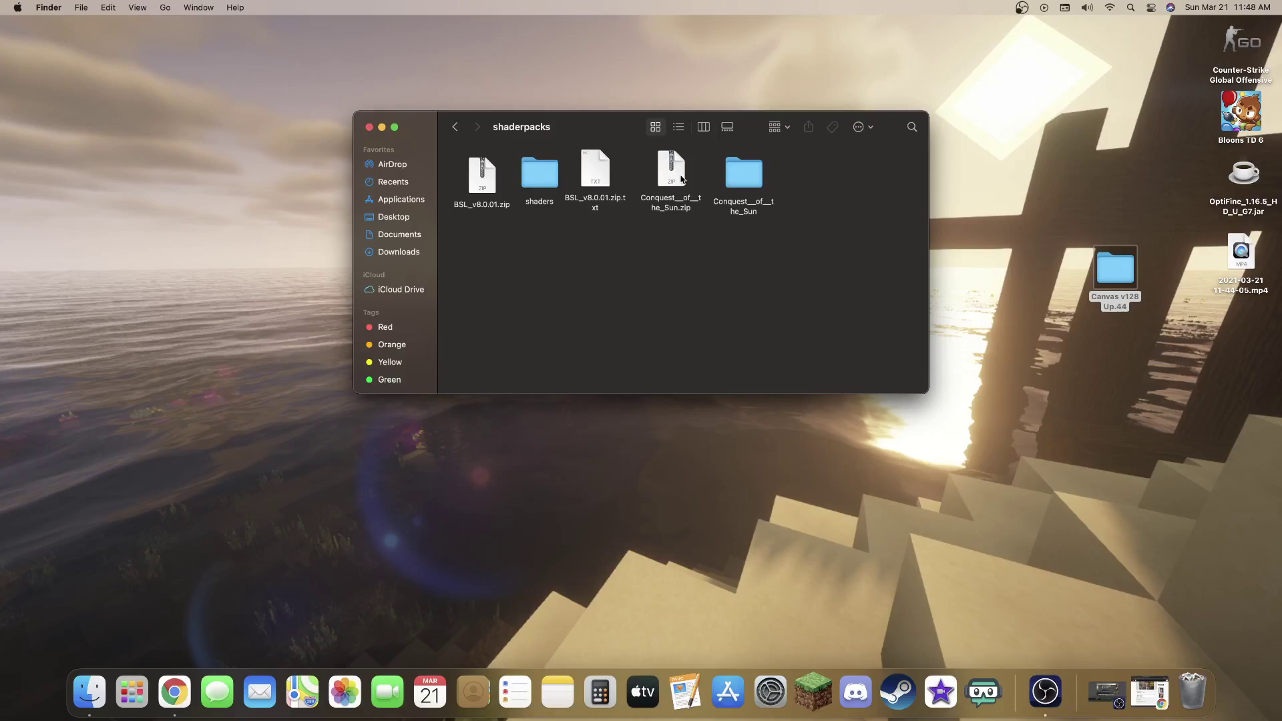
Step: Trash the Conquest__of__the_Sun zip and folder from shaderpacks, then return to minecraft
click(456, 127)
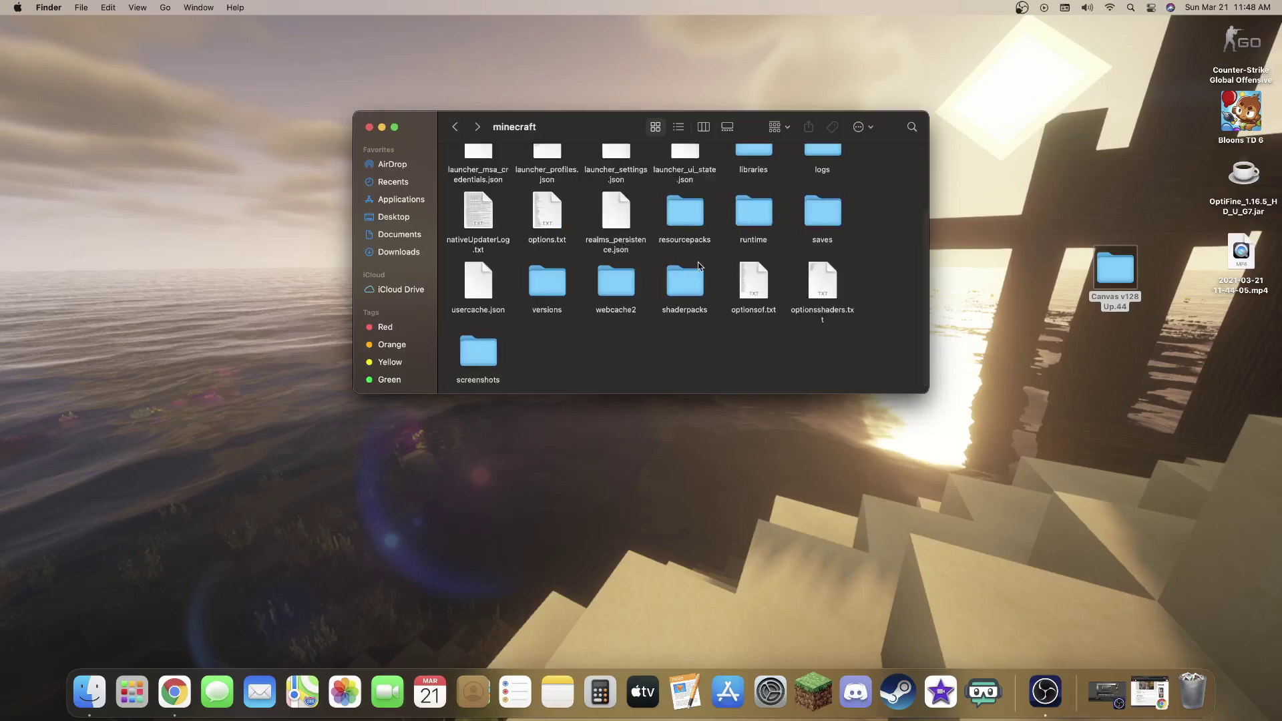
double_click(687, 280)
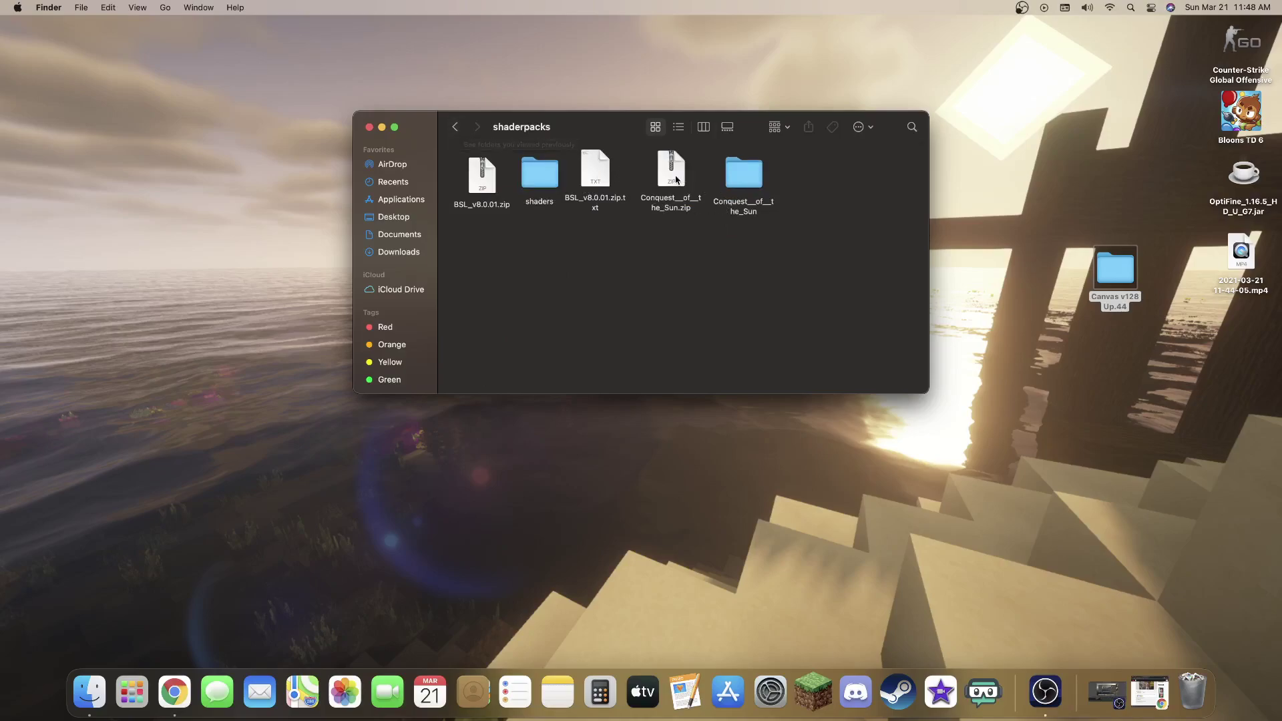
drag(676, 180, 1193, 691)
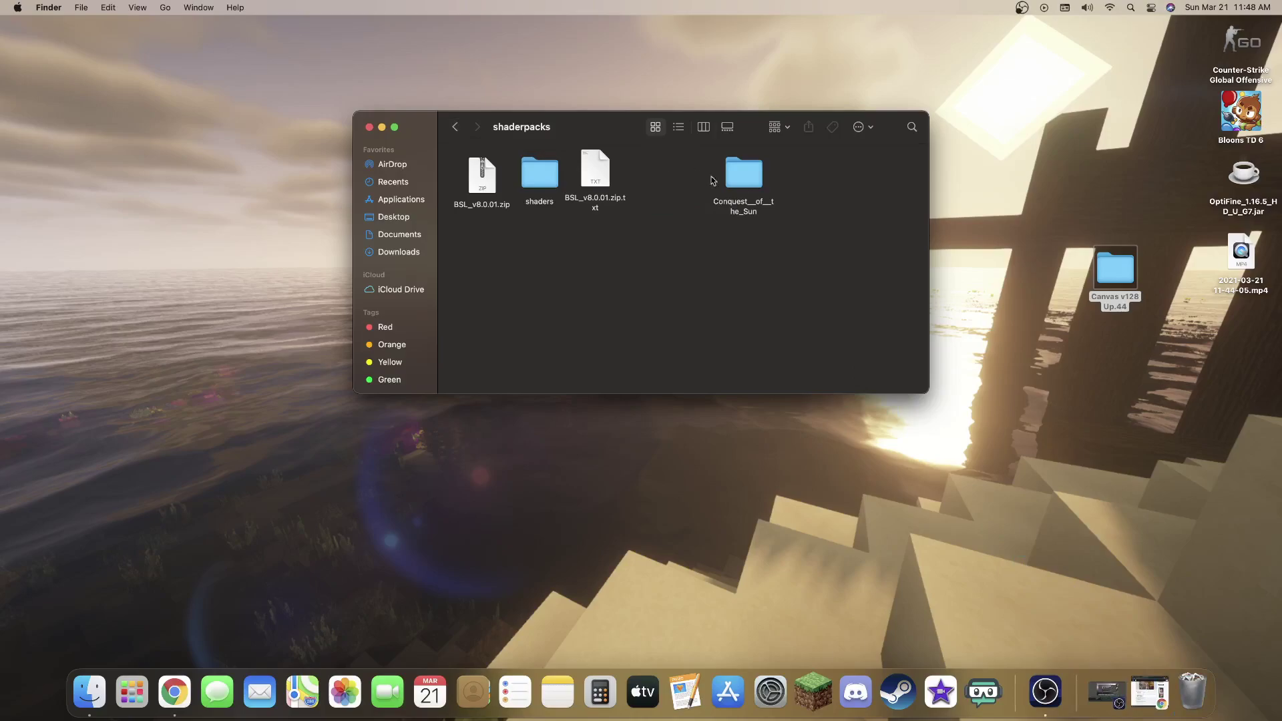
drag(728, 177, 1193, 691)
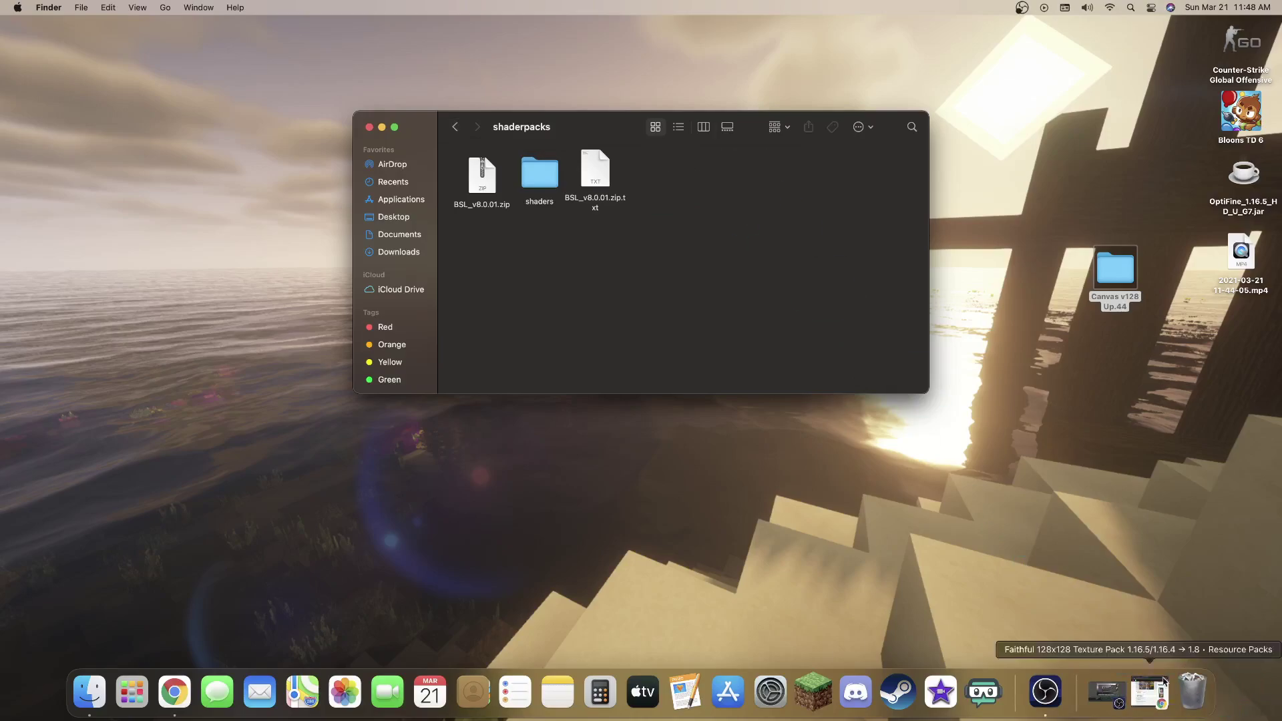
click(455, 127)
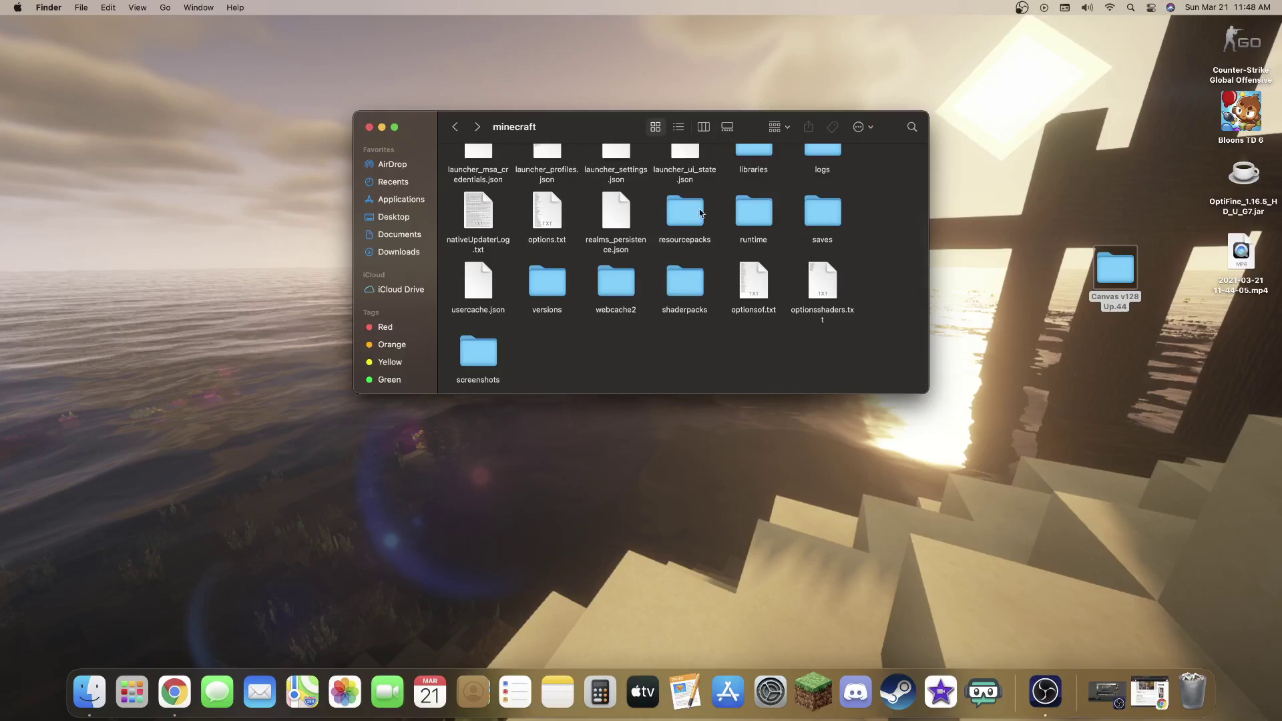
Step: Drag the desktop's Canvas v128 Up.44 folder into resourcepacks and close the Finder window
scroll(700, 214, up, 1)
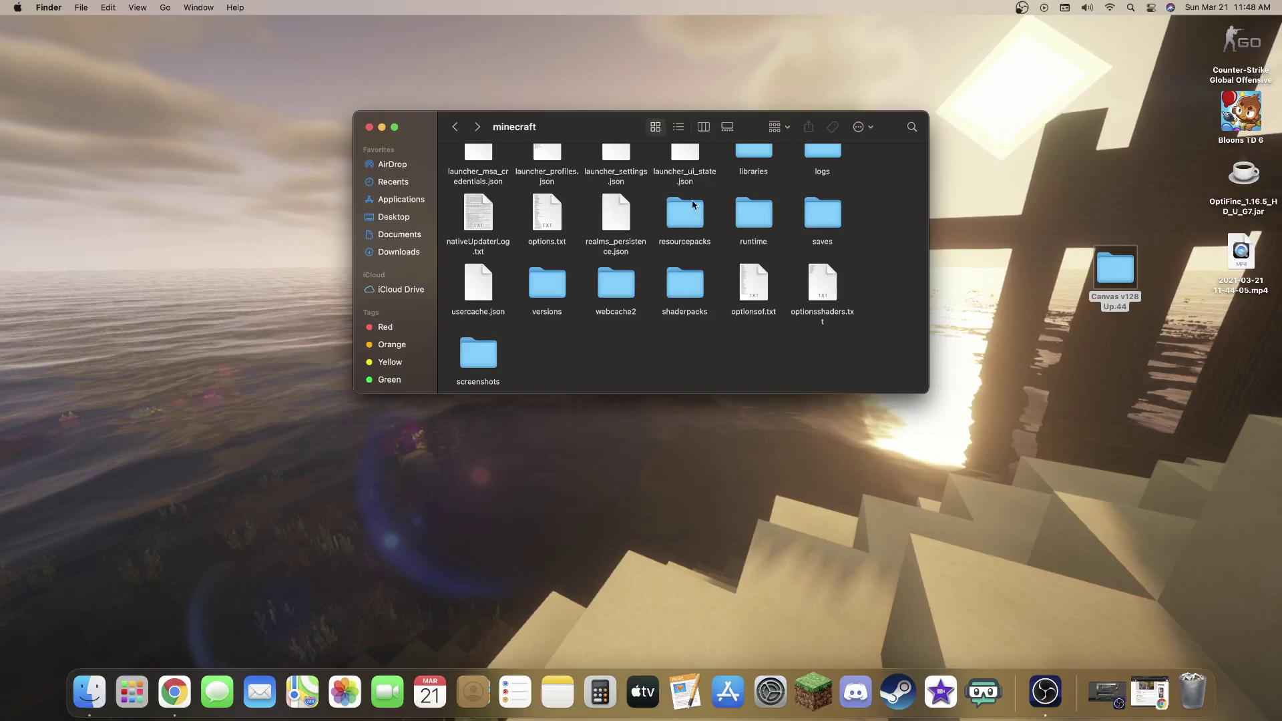
scroll(695, 207, up, 3)
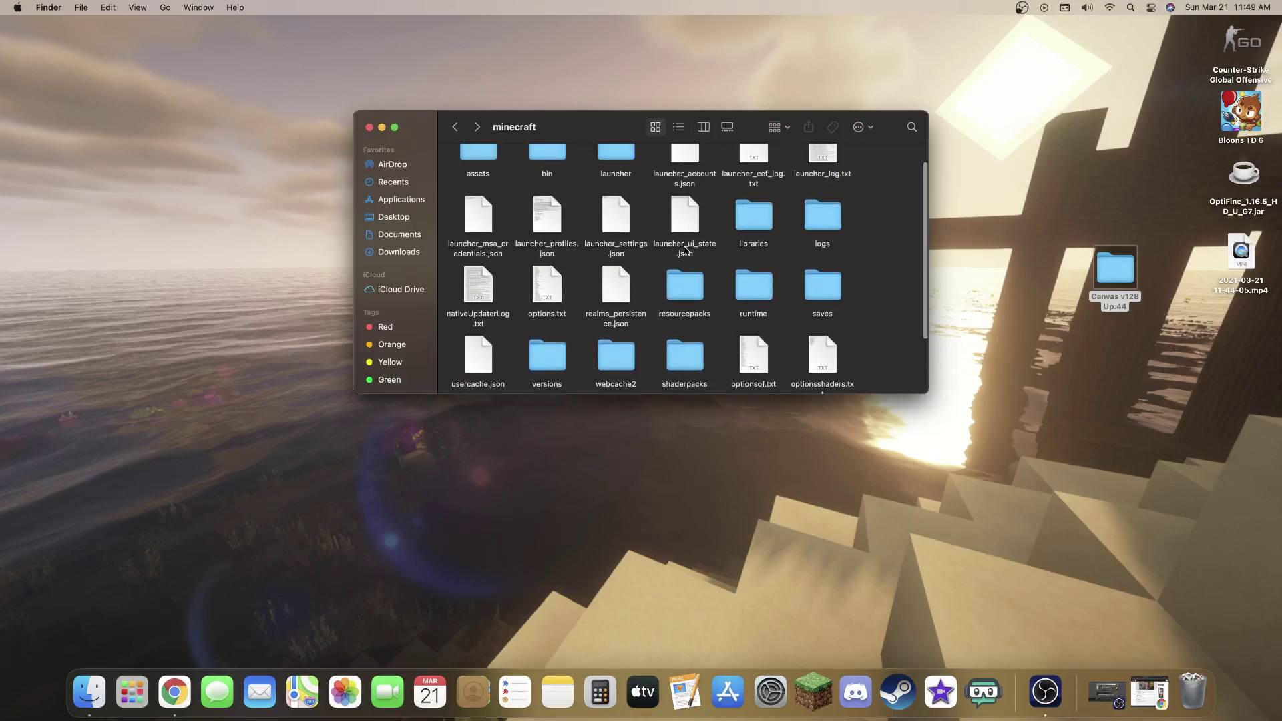
scroll(735, 261, up, 1)
scroll(777, 263, down, 1)
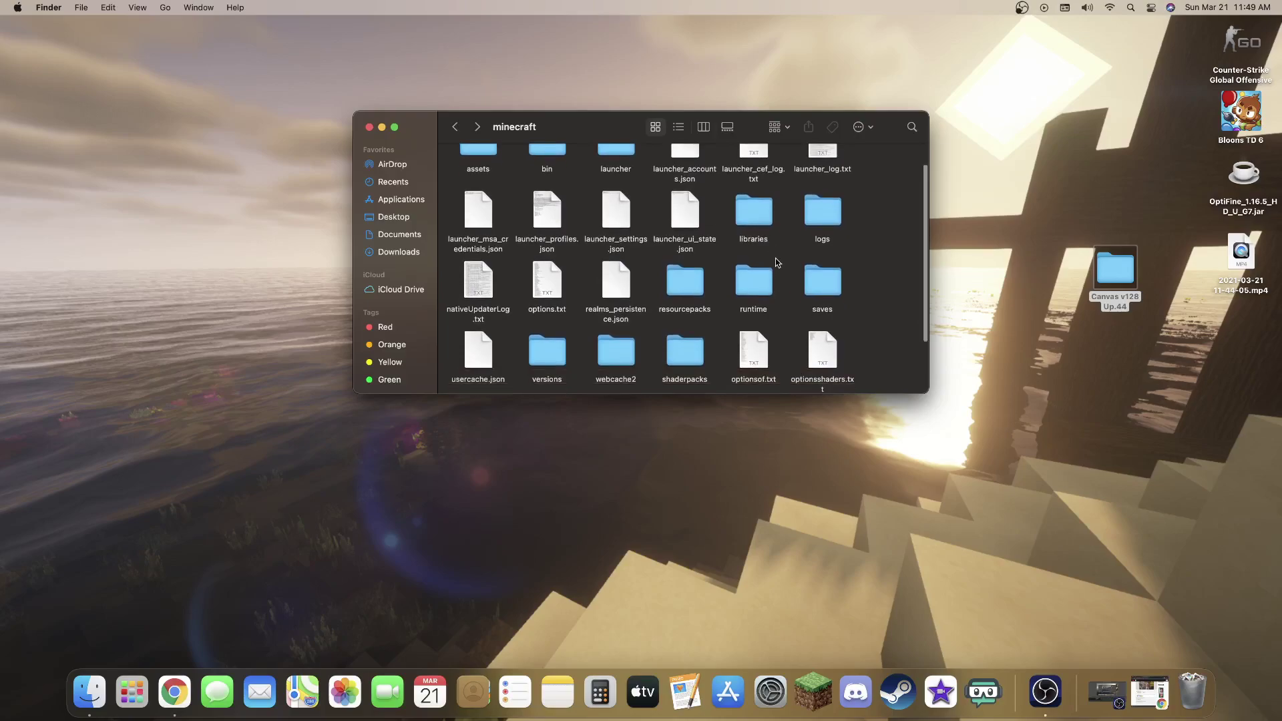
scroll(742, 215, up, 2)
double_click(687, 307)
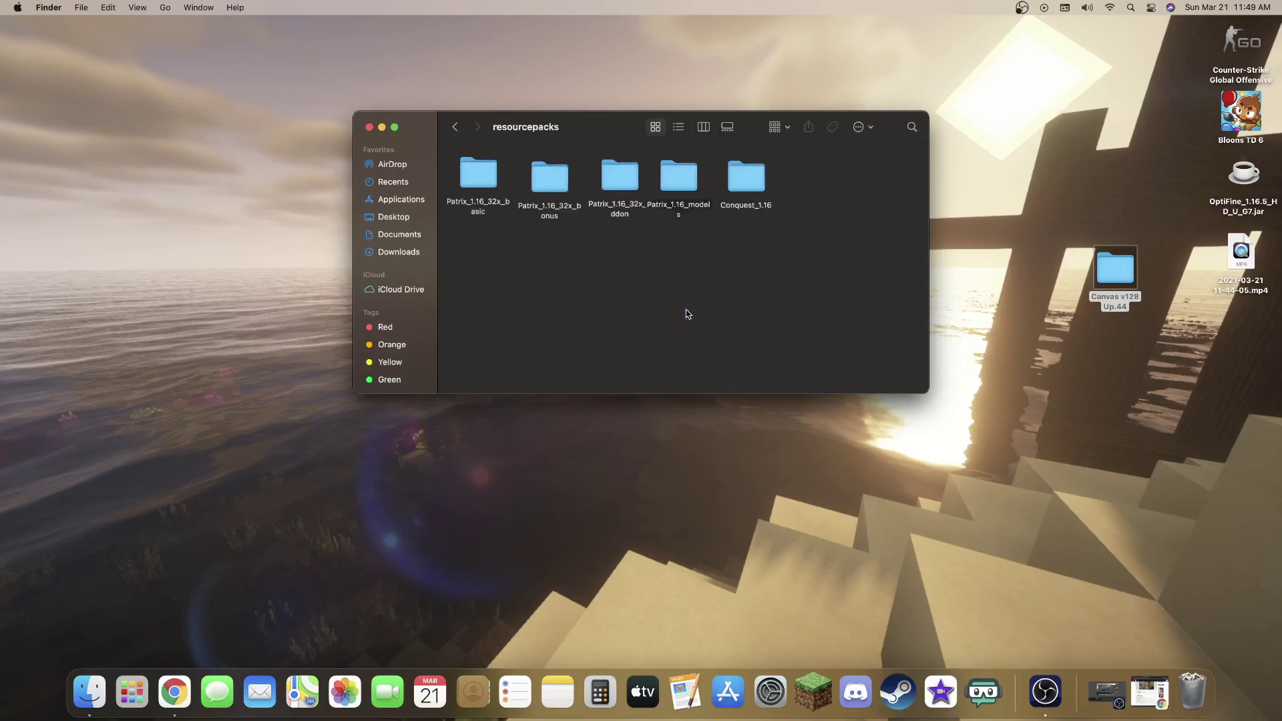
drag(1116, 267, 824, 177)
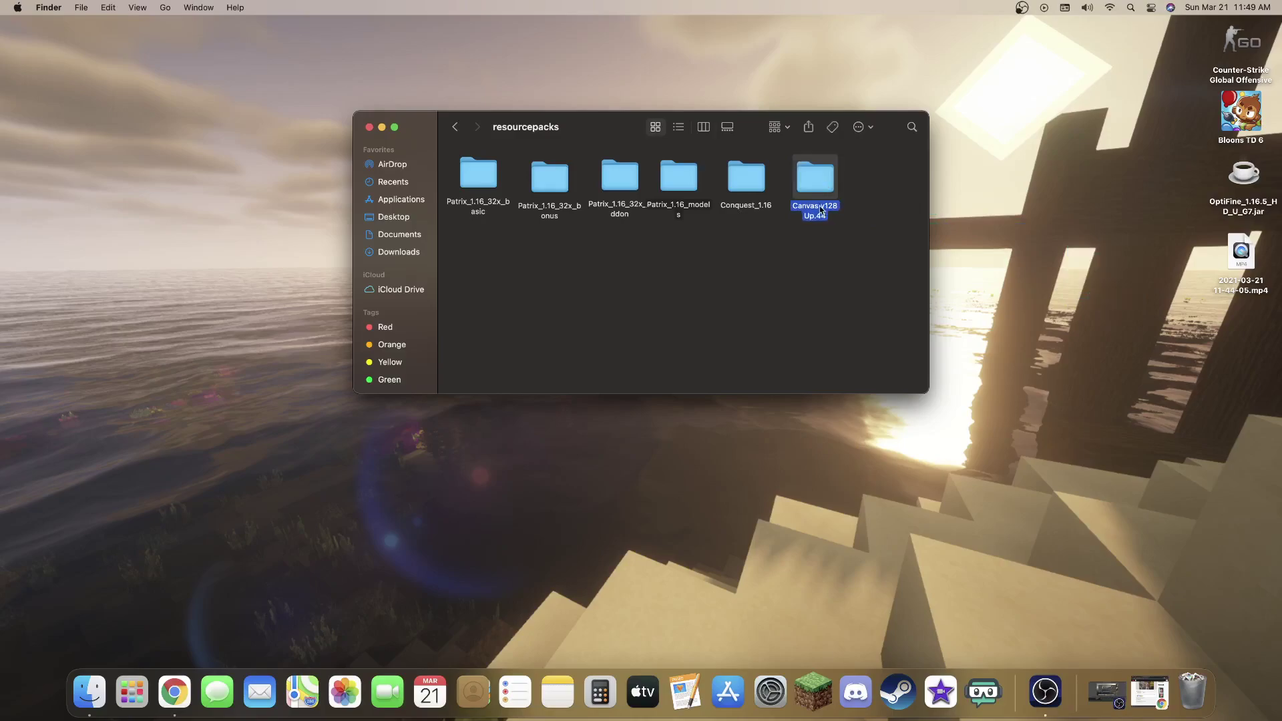
click(368, 128)
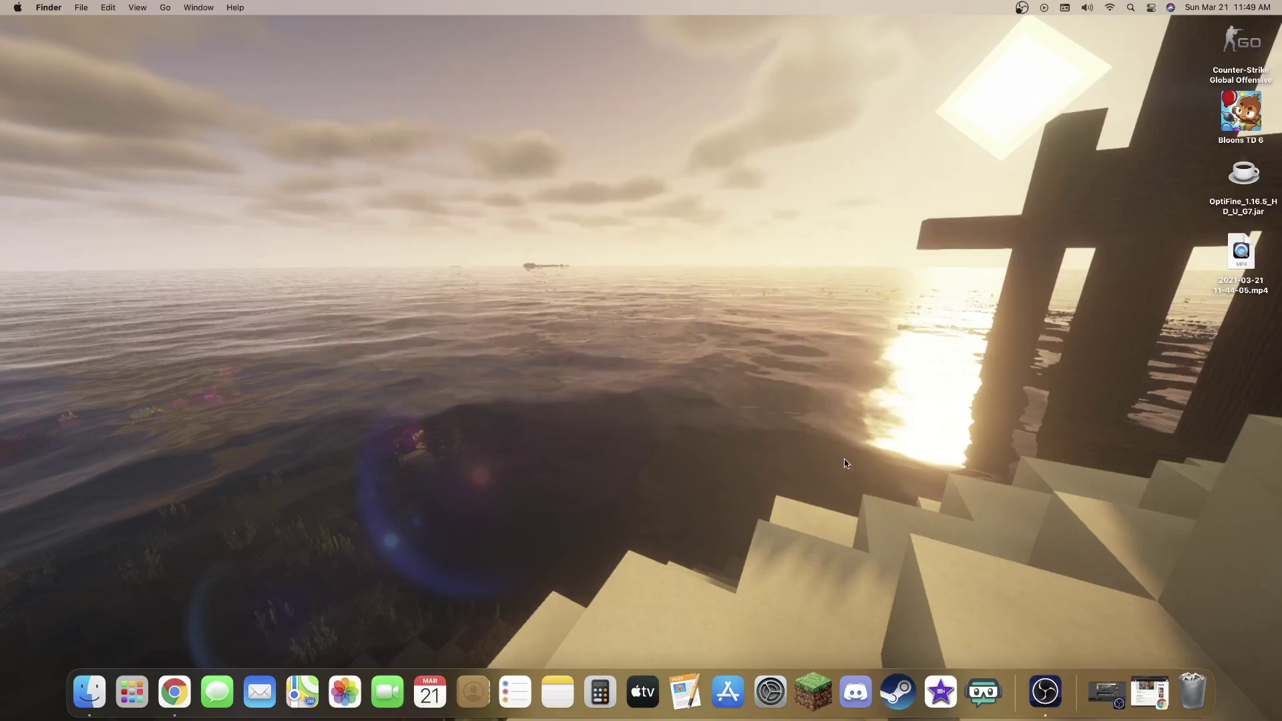
Step: Start Minecraft 1.16.5 (Modded) from the Minecraft Launcher's PLAY button
click(813, 692)
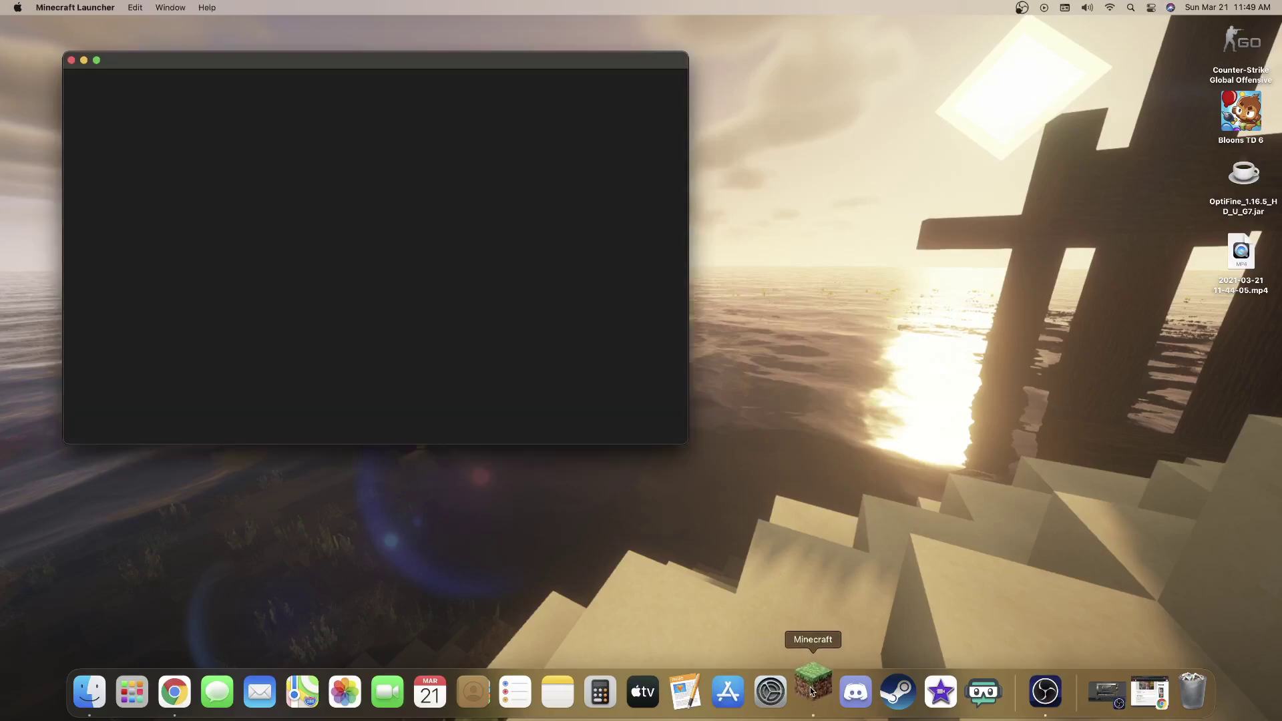
click(456, 373)
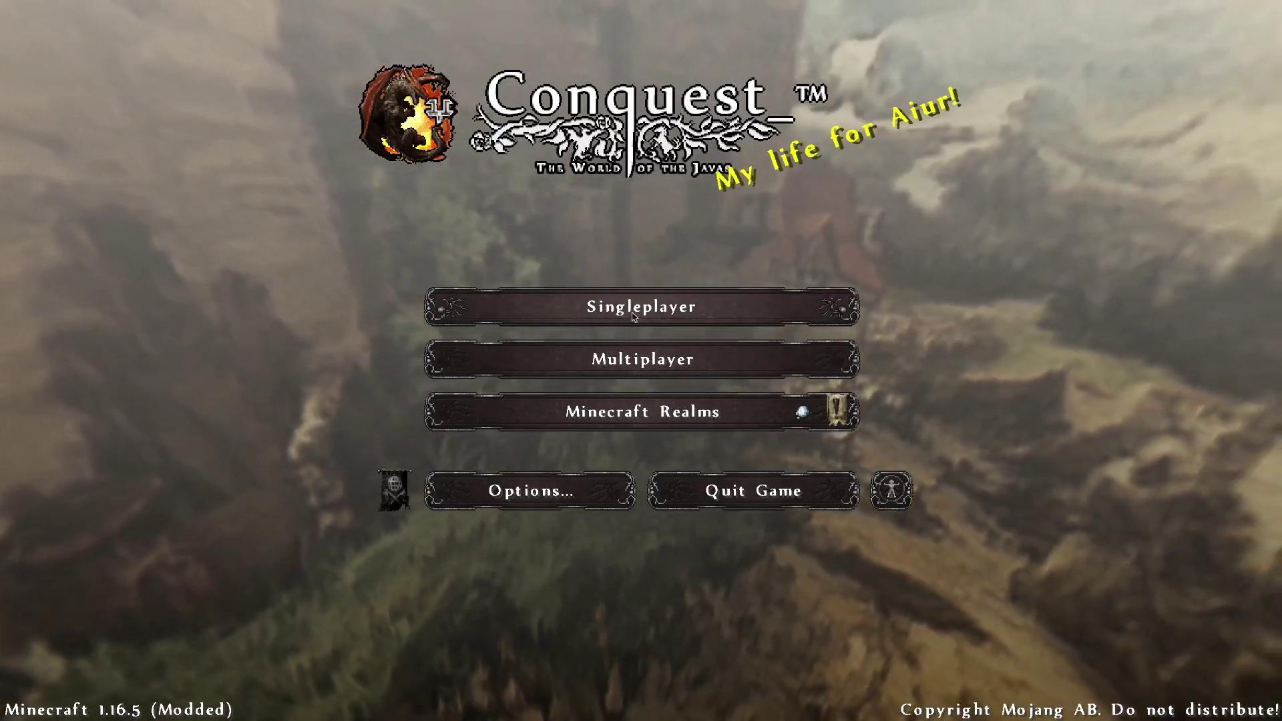
Step: Load the first New World from Singleplayer and bring up the Game Menu
click(633, 314)
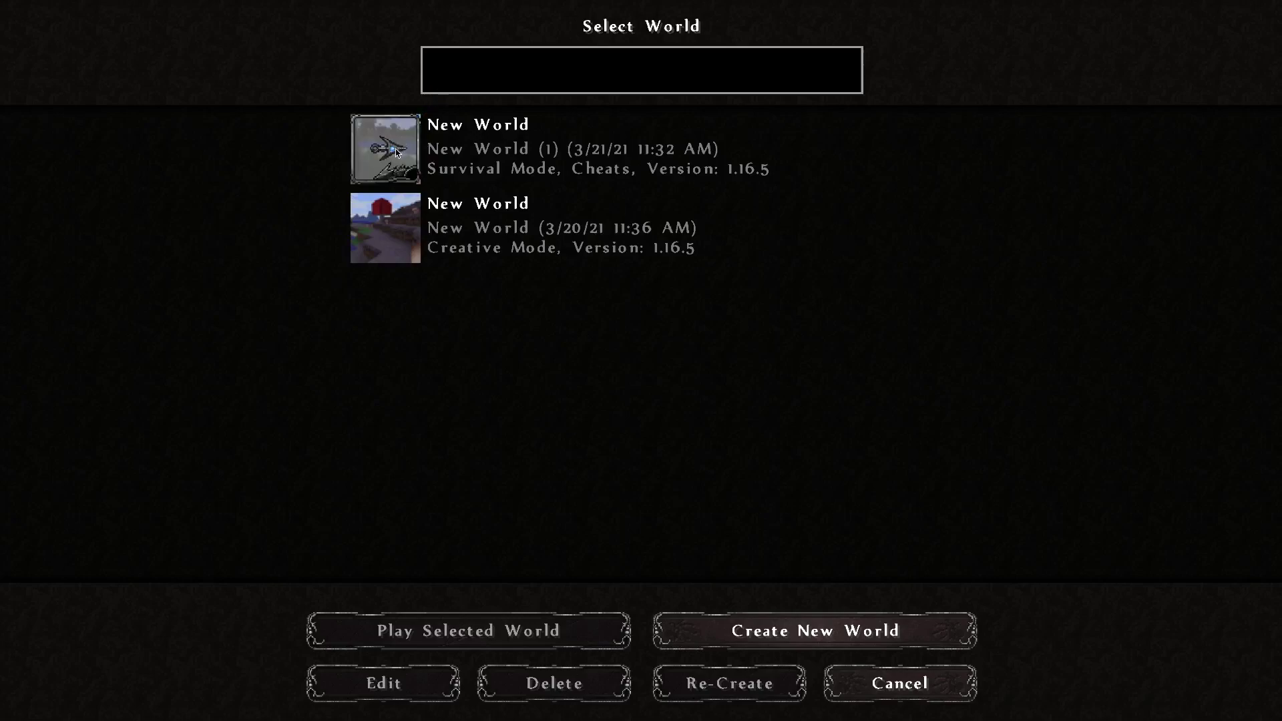
click(398, 153)
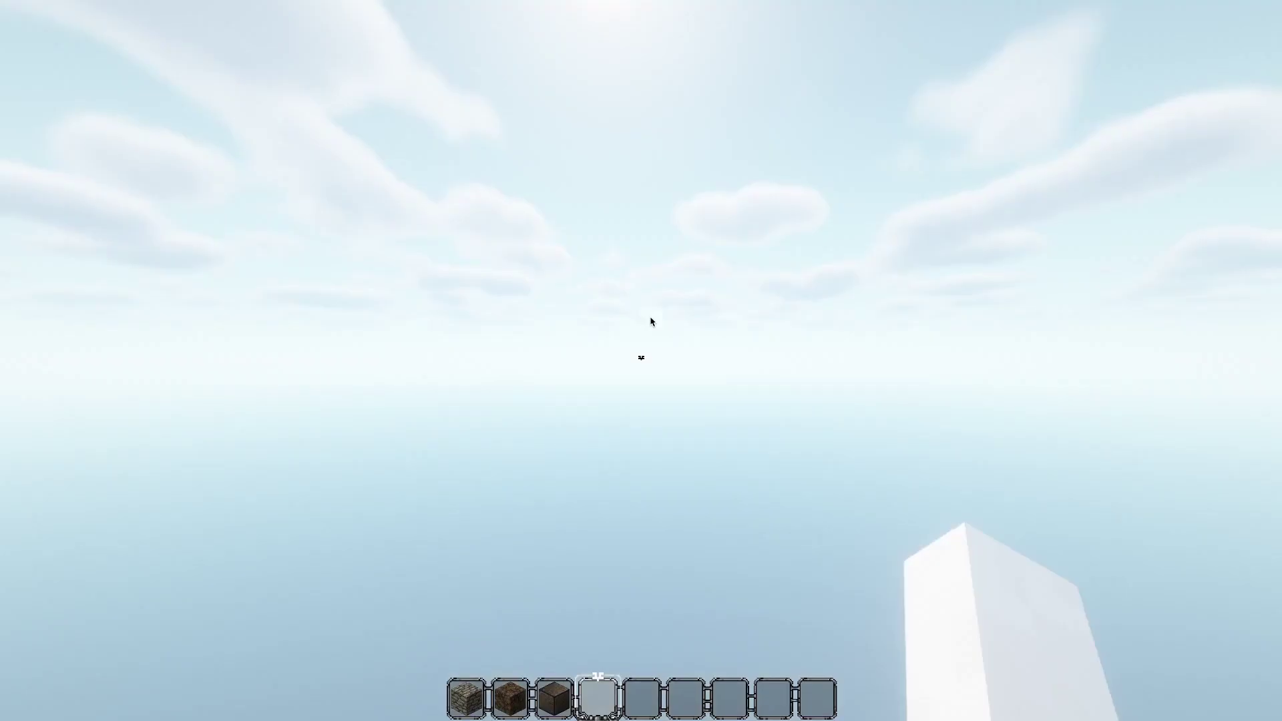
key(Escape)
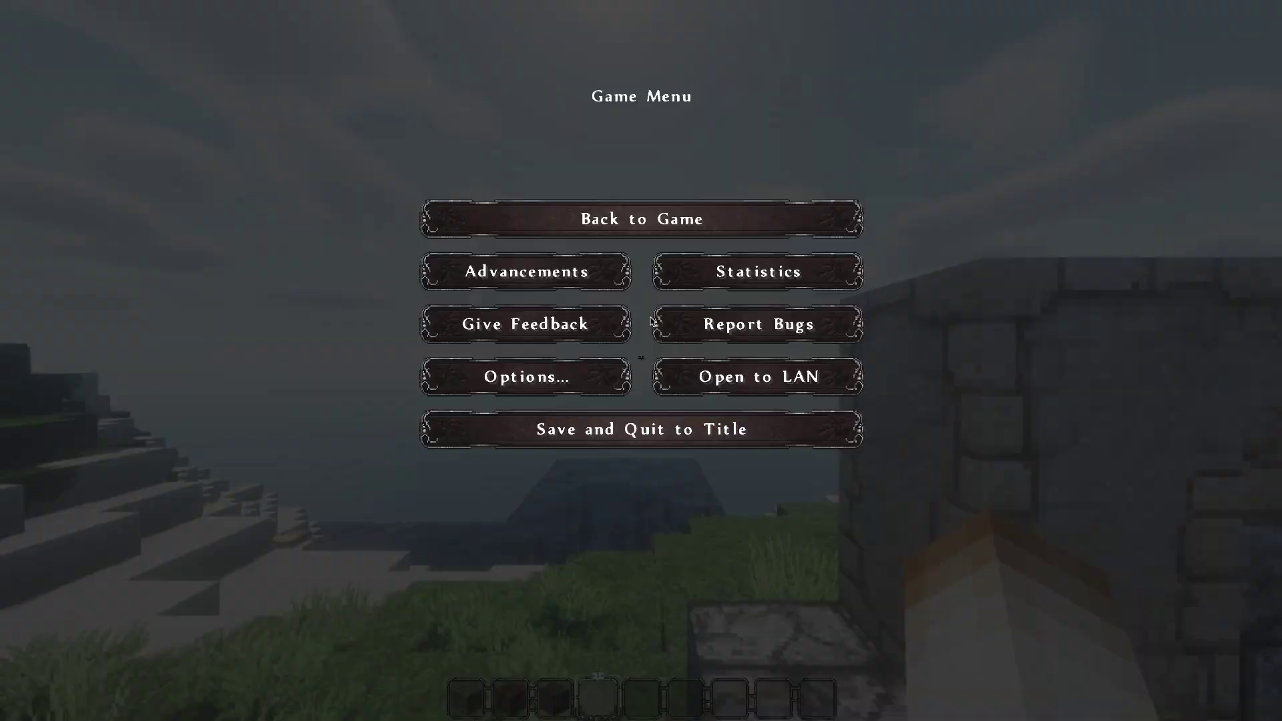
Step: In Resource Packs, swap Conquest_1.16 for Canvas v128 Up.44, accepting the older-version warning
click(562, 393)
click(558, 381)
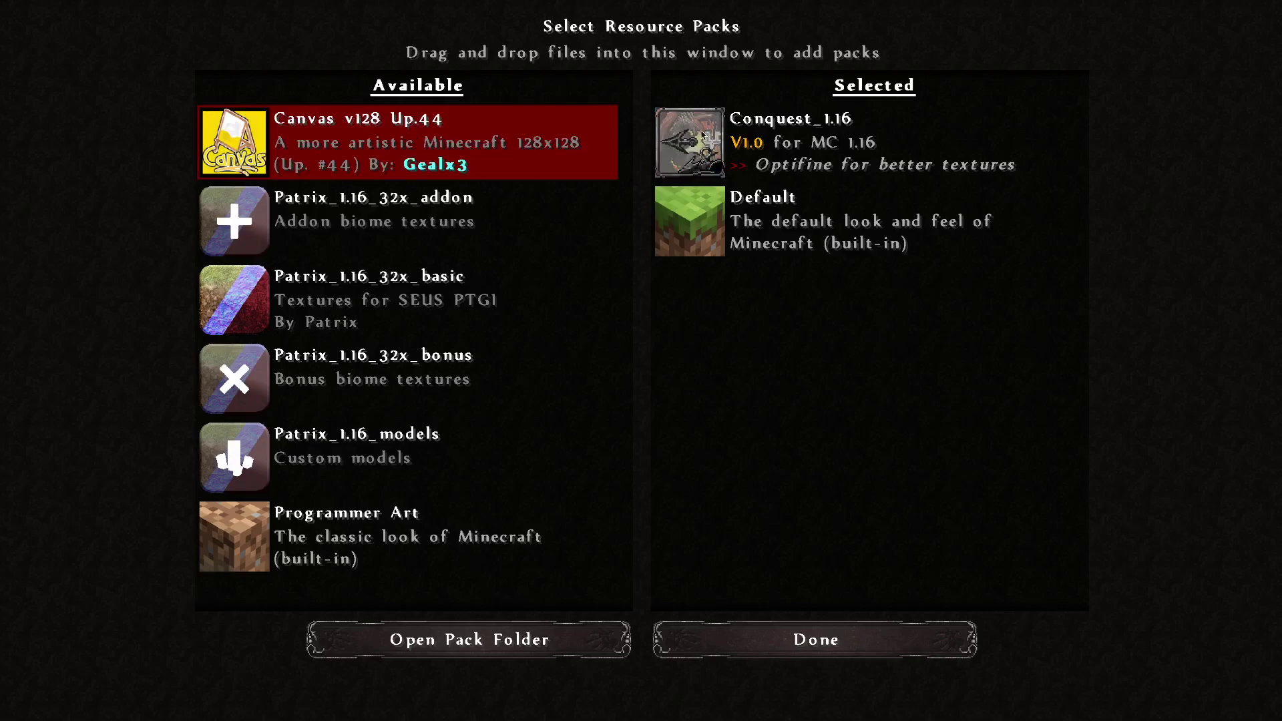
click(675, 150)
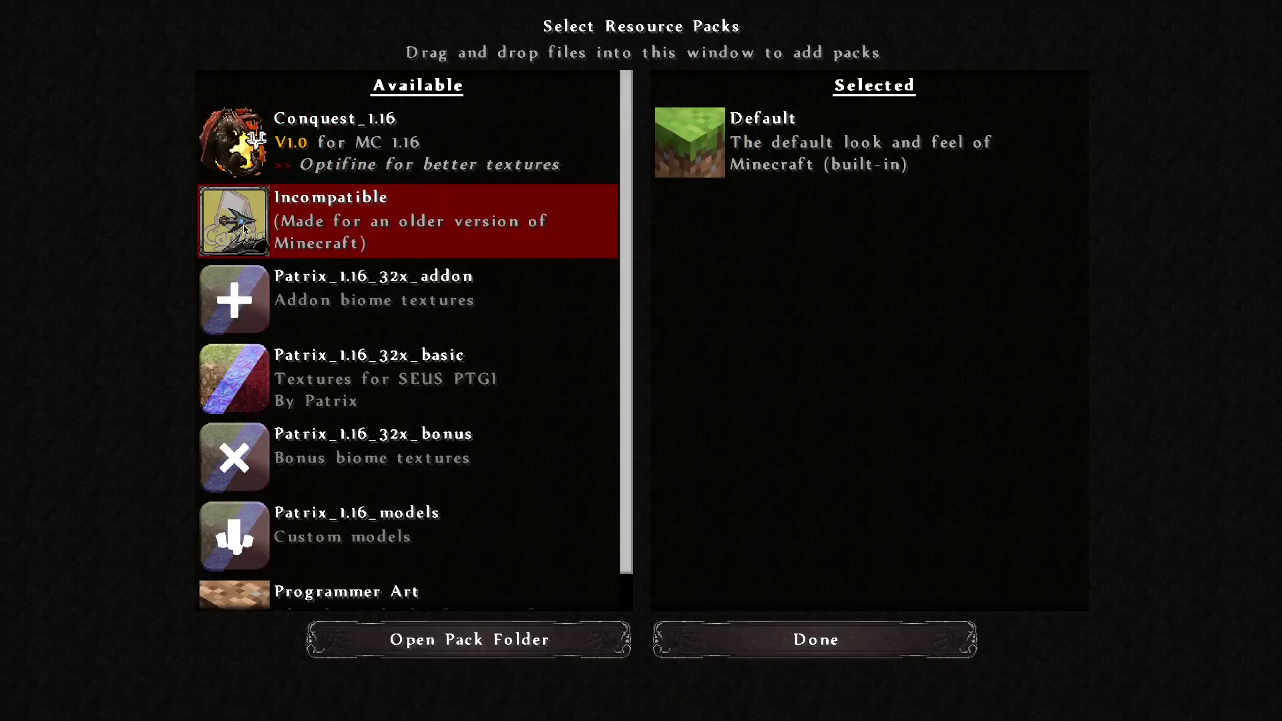
click(244, 229)
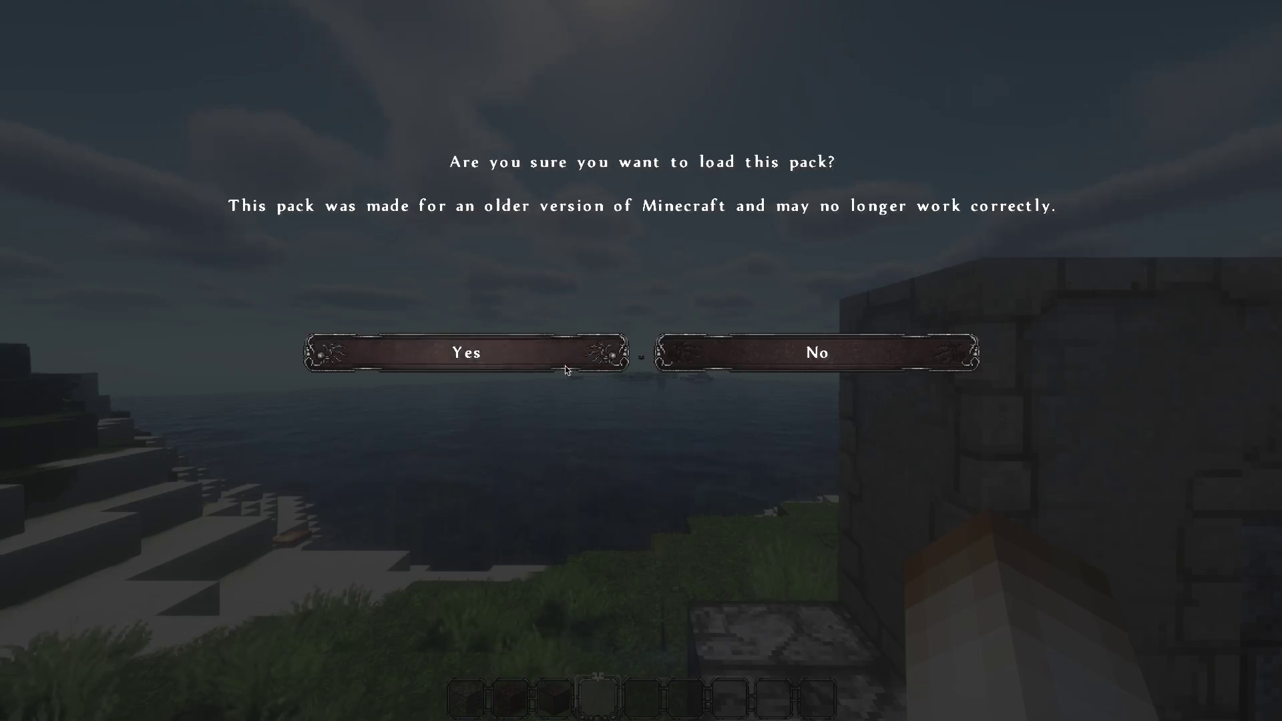
click(538, 357)
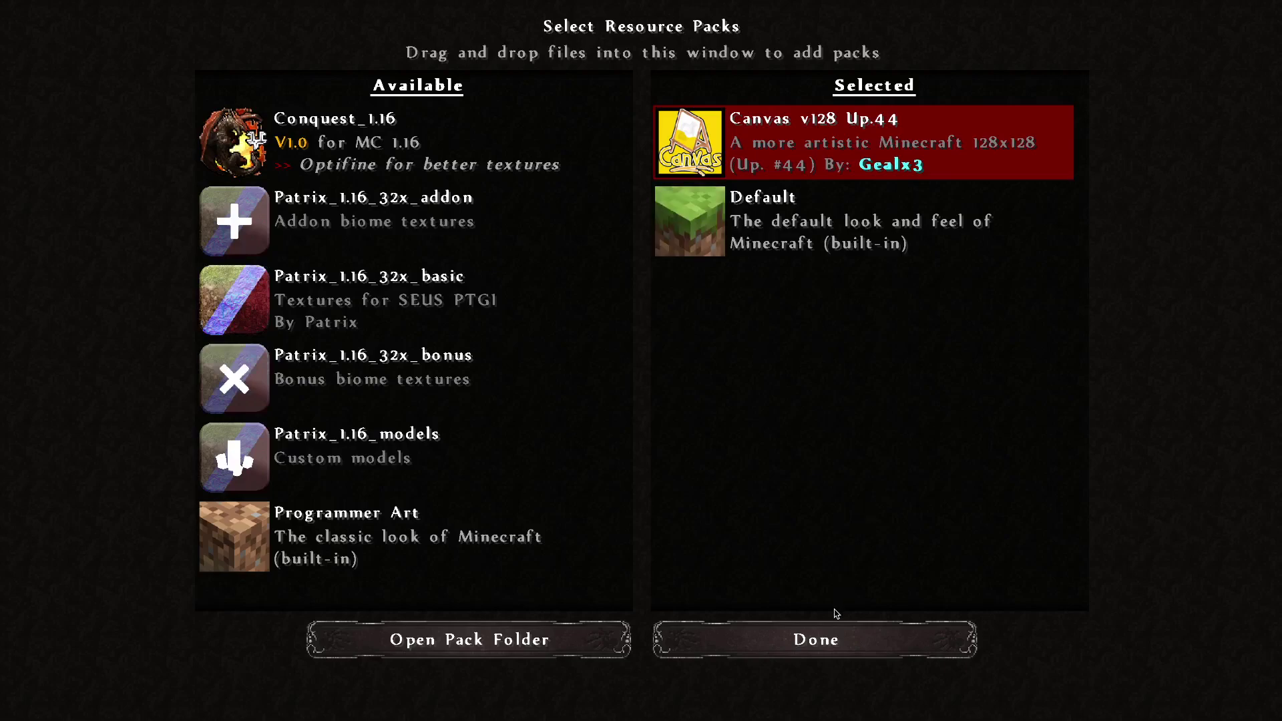
Step: Apply the Canvas pack, then set Shaders to OFF in Video Settings
click(798, 651)
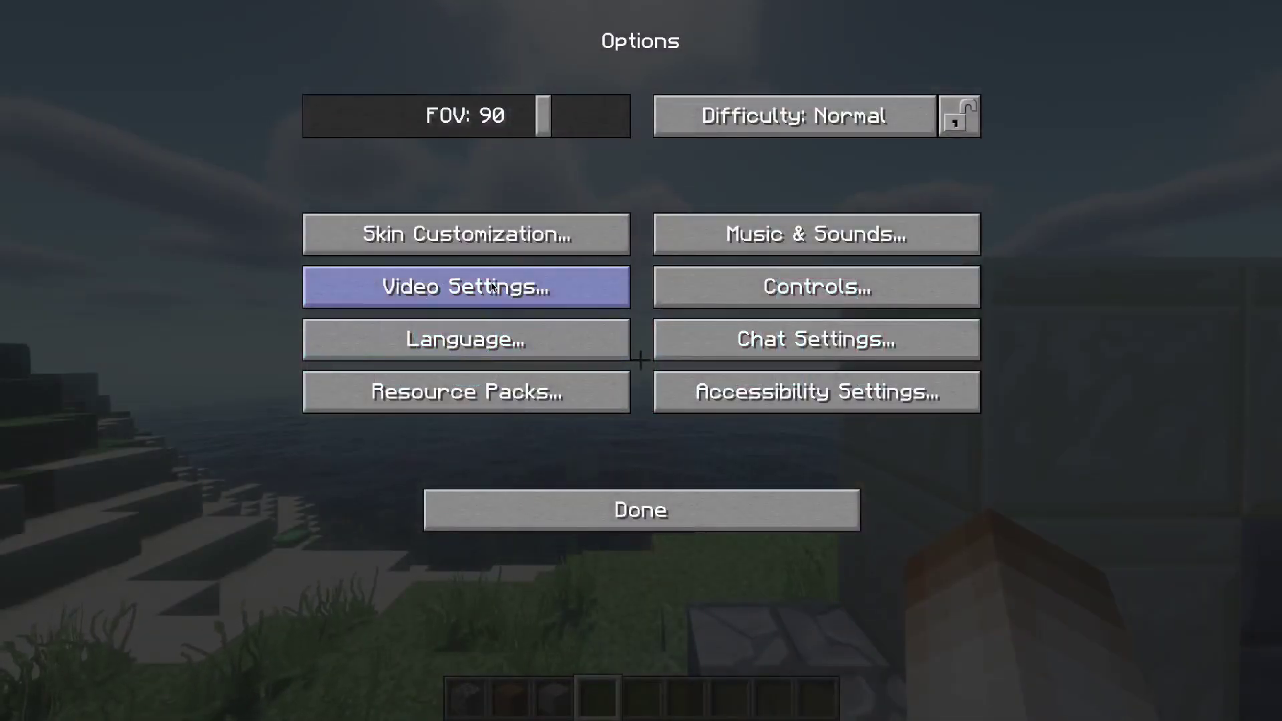
click(492, 287)
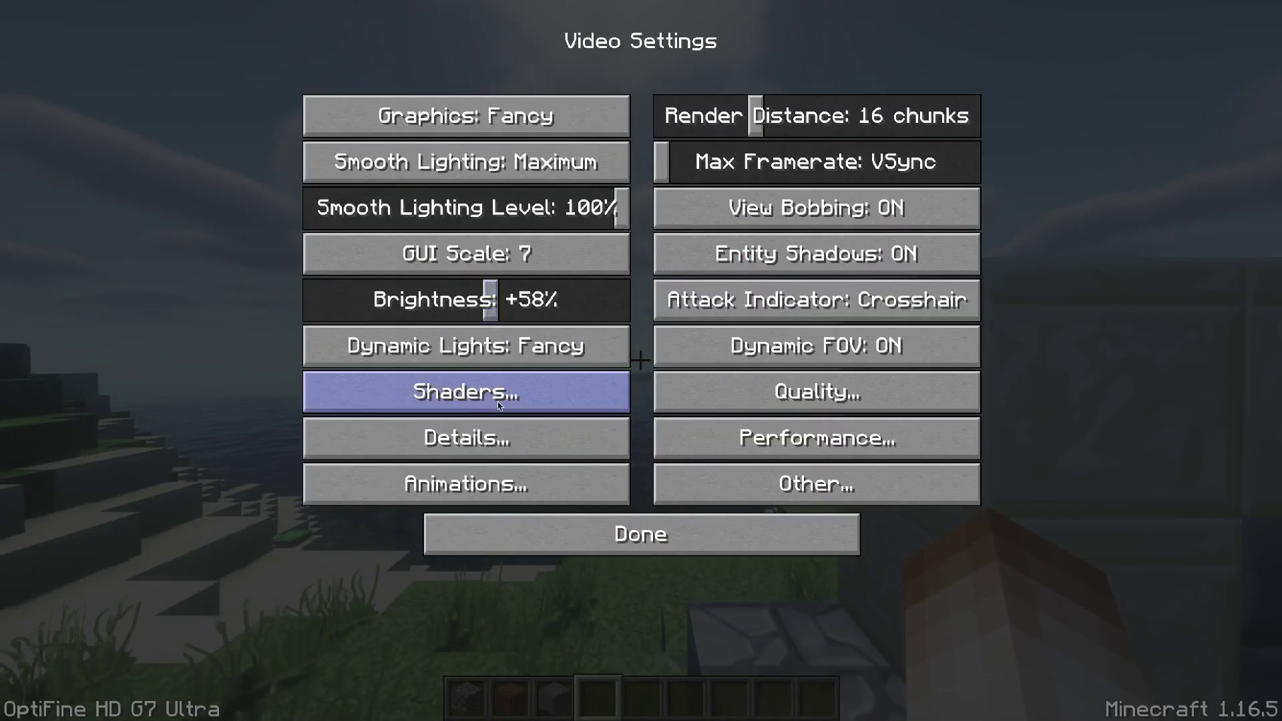
click(503, 406)
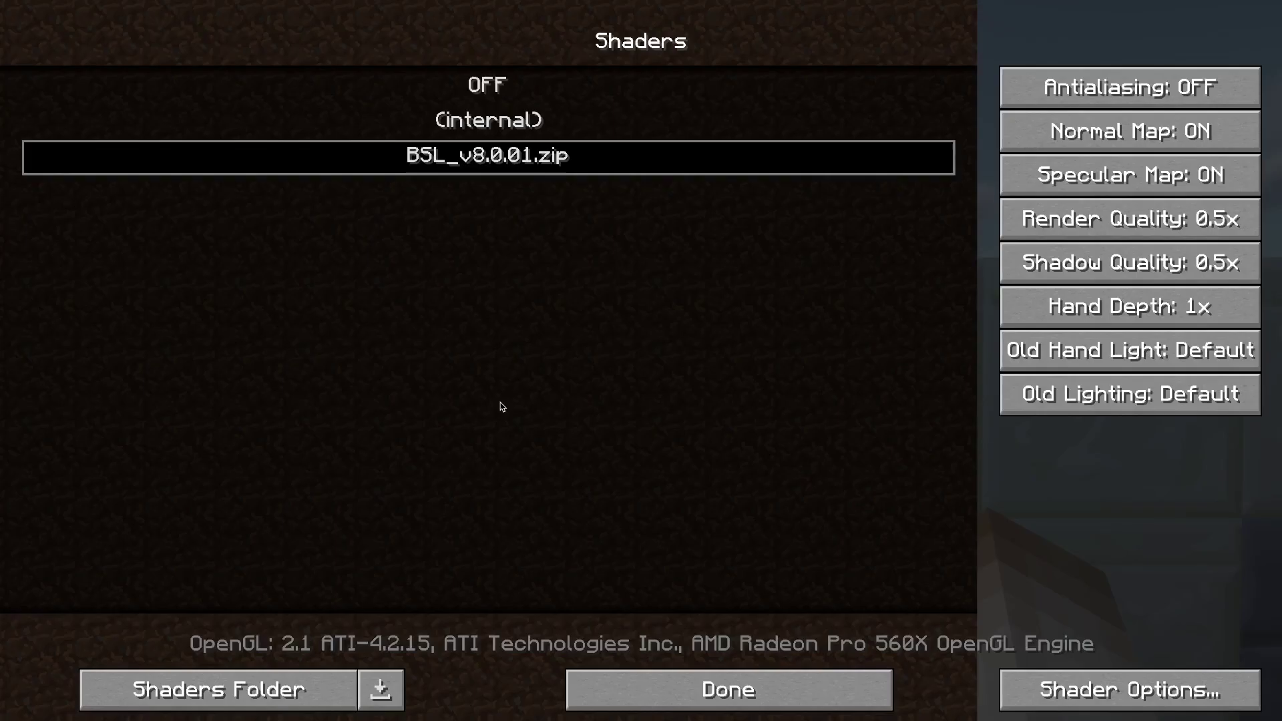
click(557, 82)
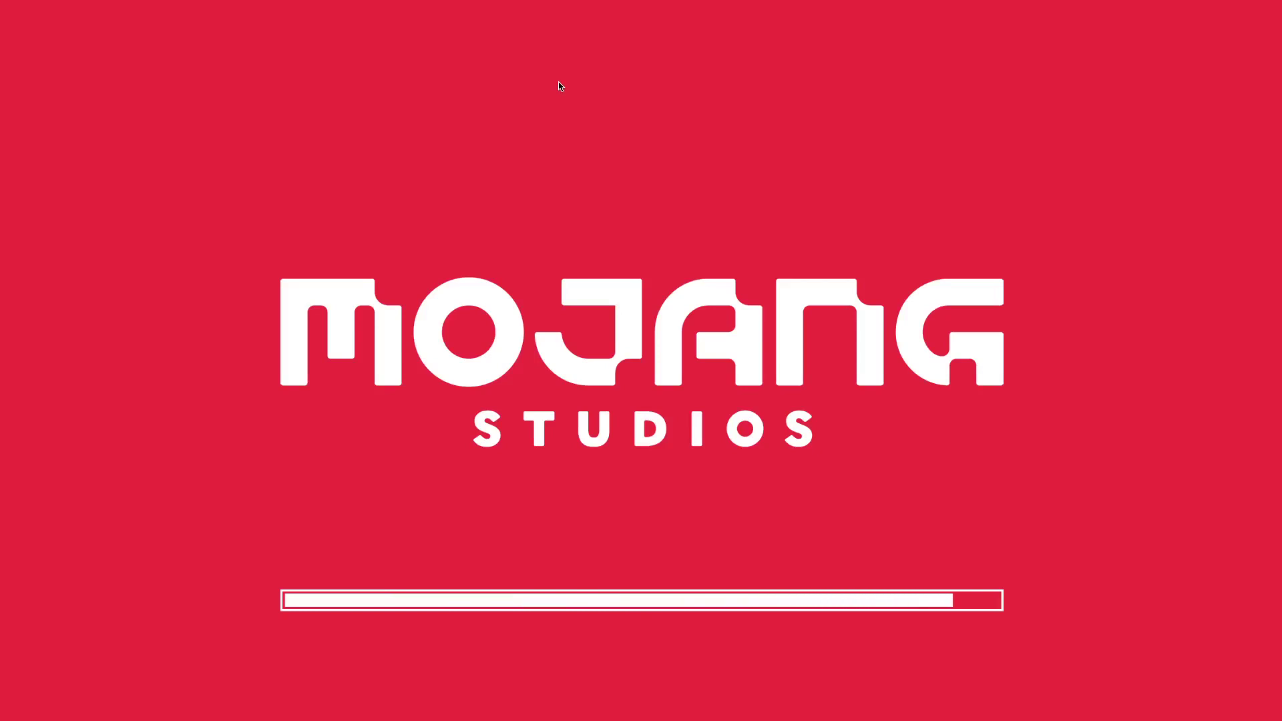